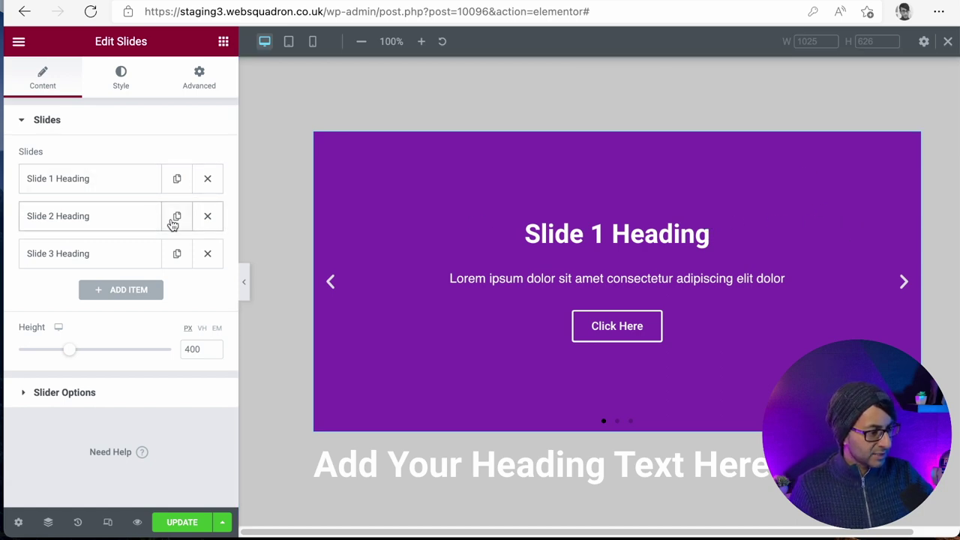
Show the slider's second slide in the preview and expand its slider options.
{"action": "left_click", "coordinate": [75, 218]}
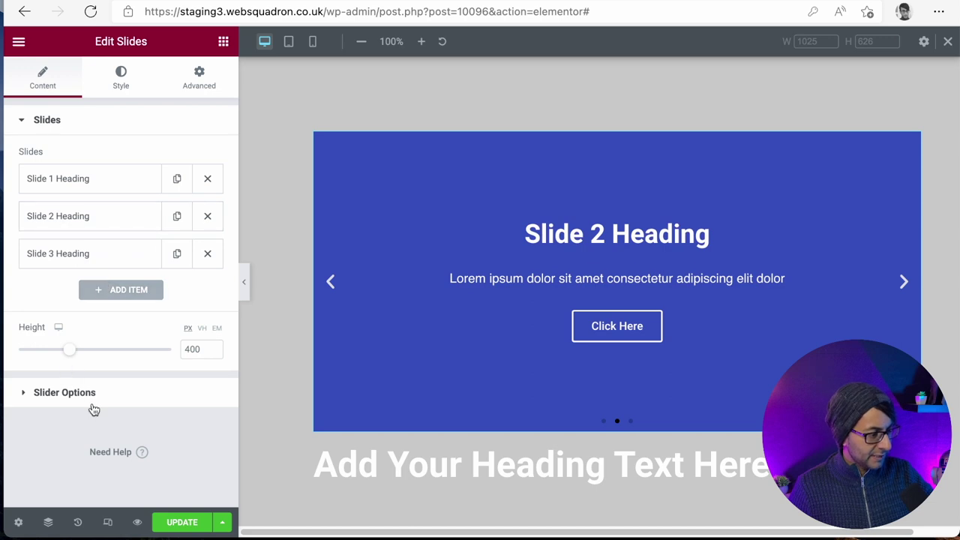
{"action": "left_click", "coordinate": [93, 404]}
Set the slider's autoplay speed to 1000 and update the page.
{"action": "left_click", "coordinate": [189, 303]}
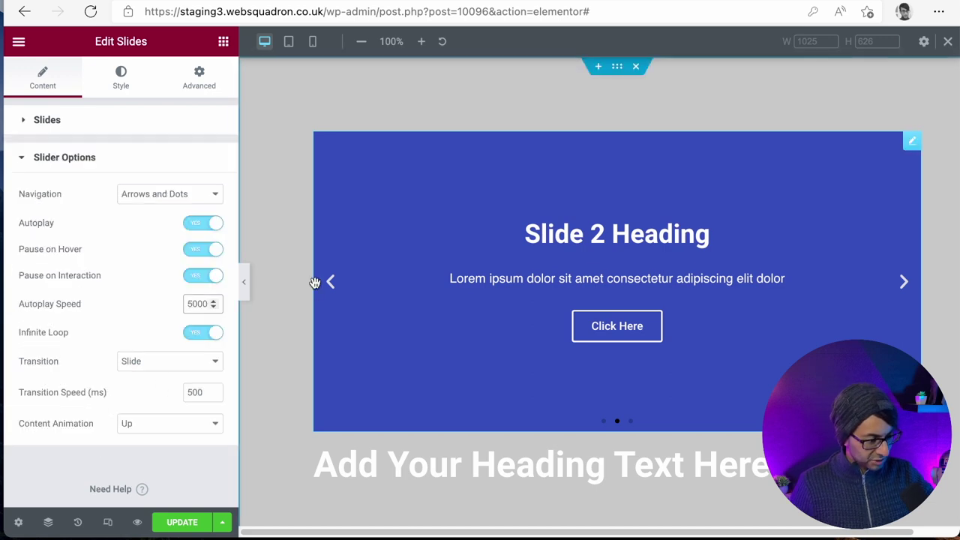
{"action": "key", "text": "BackSpace"}
{"action": "type", "text": "1"}
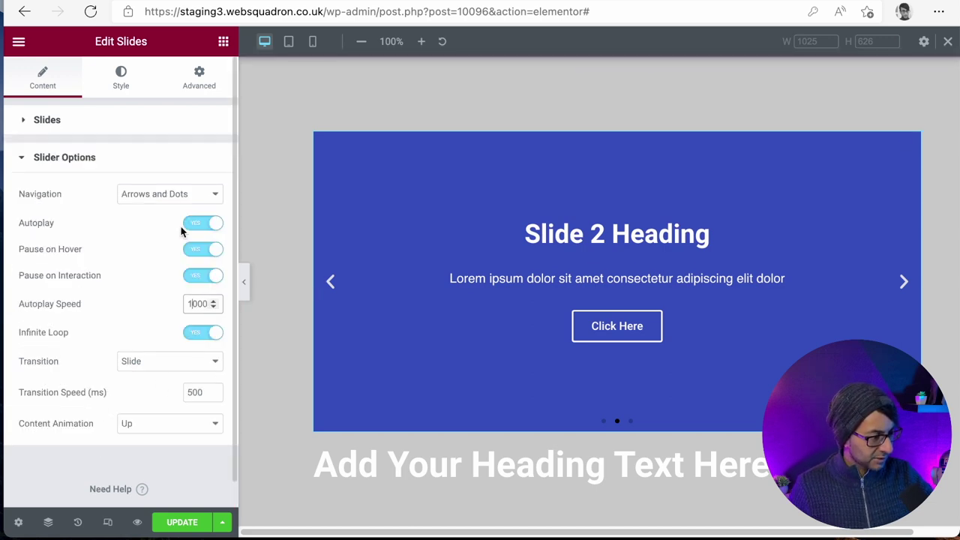
{"action": "left_click", "coordinate": [182, 522]}
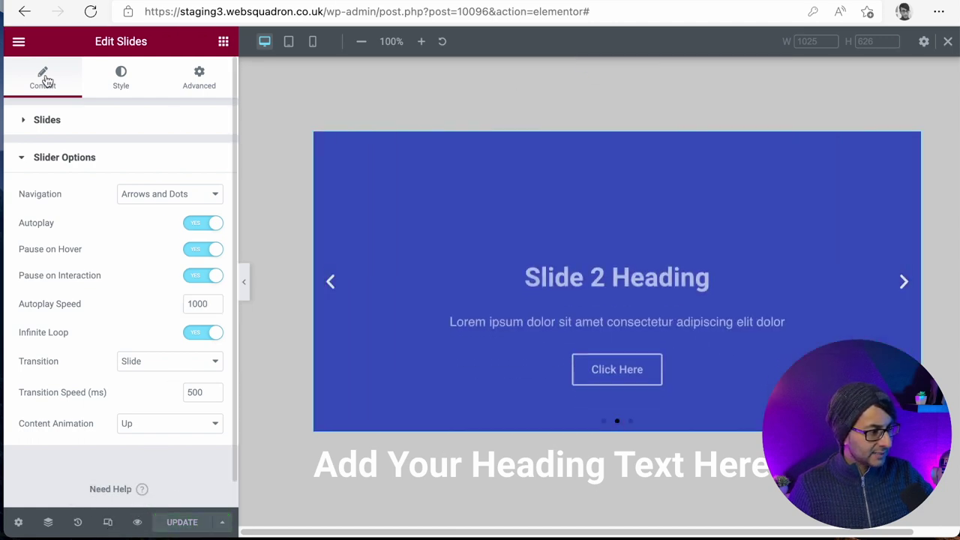
Give Slide 1 the tablet-and-charts photo as its background and save the page.
{"action": "left_click", "coordinate": [45, 120]}
{"action": "left_click", "coordinate": [112, 184]}
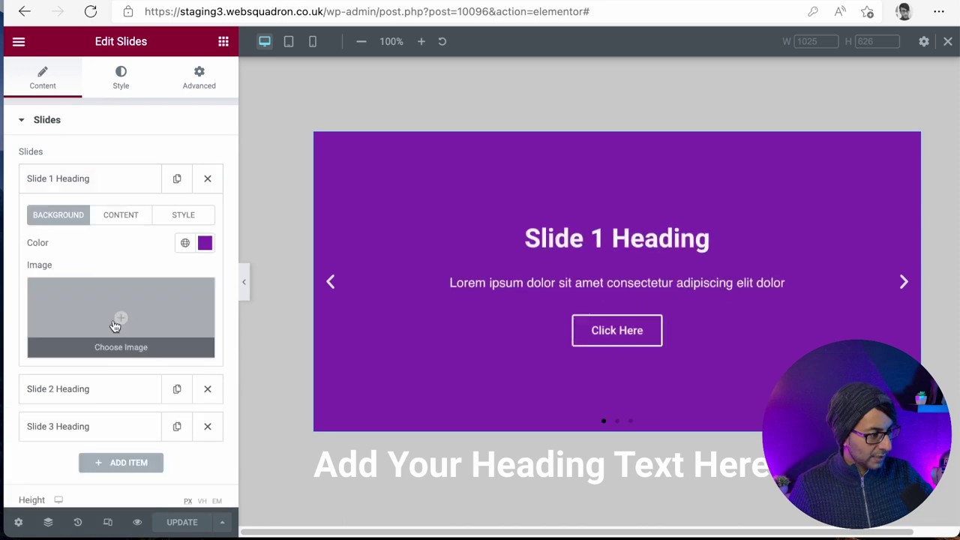
{"action": "left_click", "coordinate": [118, 319]}
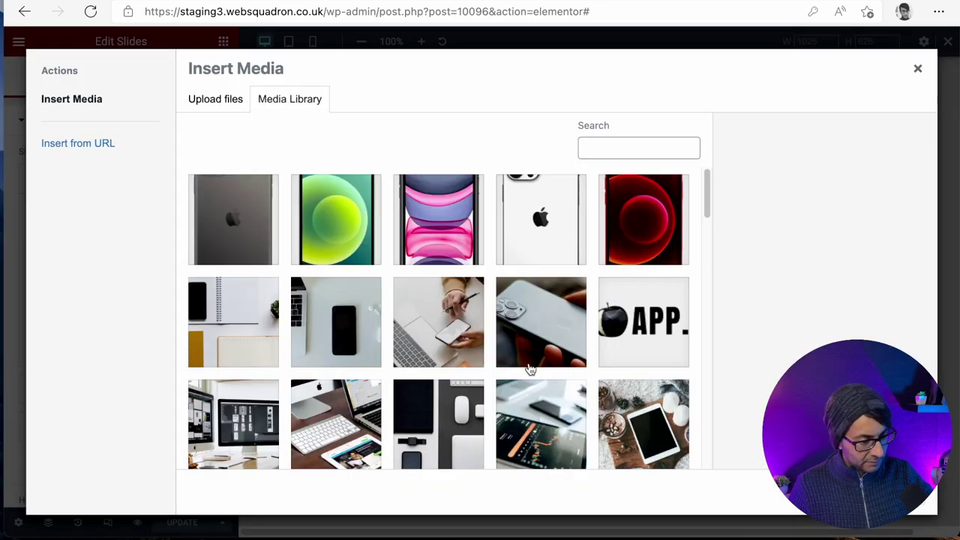
{"action": "left_click", "coordinate": [532, 424]}
{"action": "left_click", "coordinate": [889, 495]}
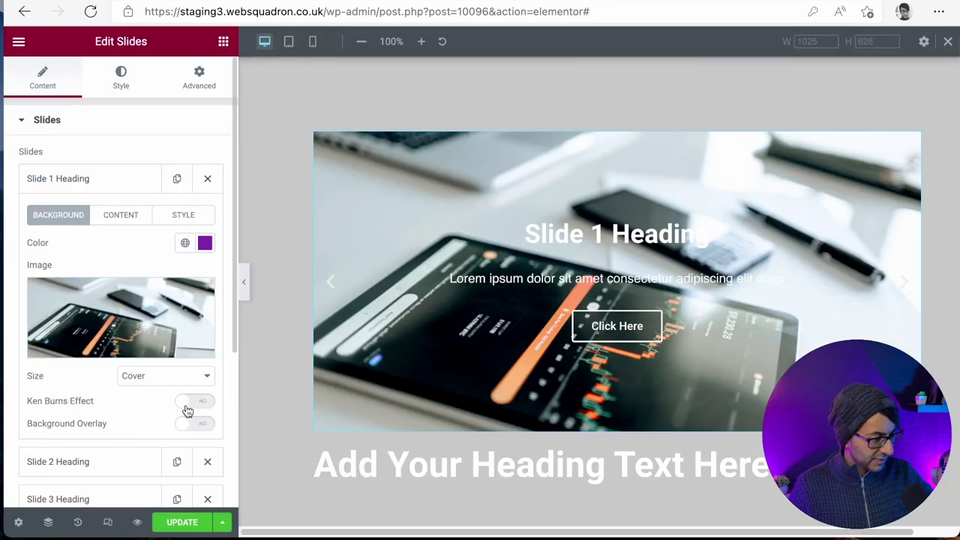
{"action": "left_click", "coordinate": [182, 522]}
{"action": "key", "text": "ctrl+shift+p"}
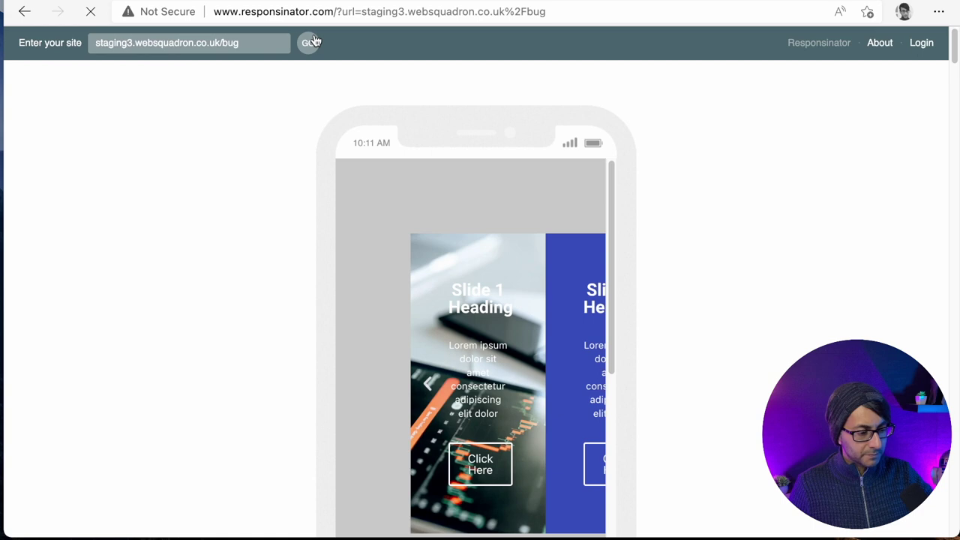
{"action": "left_click_drag", "start_coordinate": [609, 177], "coordinate": [609, 202]}
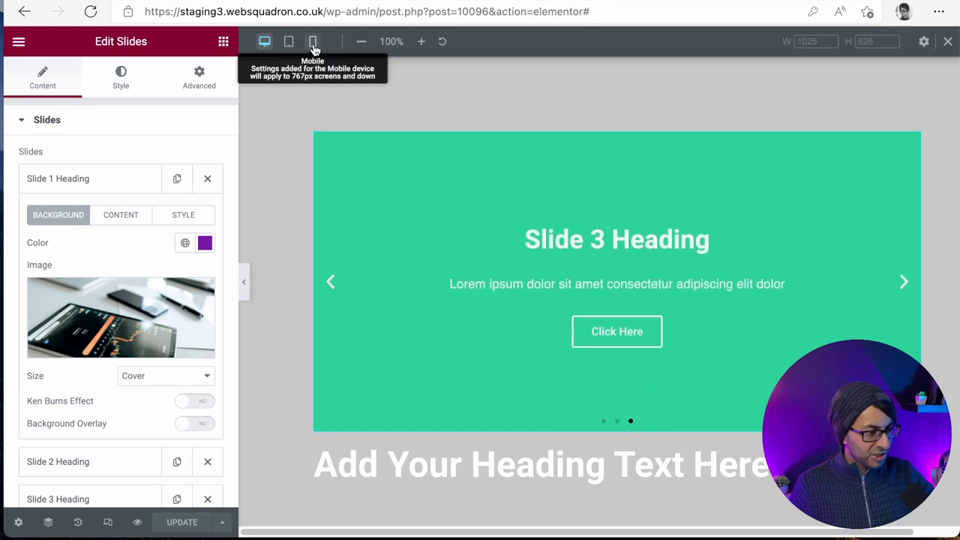
In Mobile view, set the slider container's padding to 0 and save.
{"action": "left_click", "coordinate": [313, 40]}
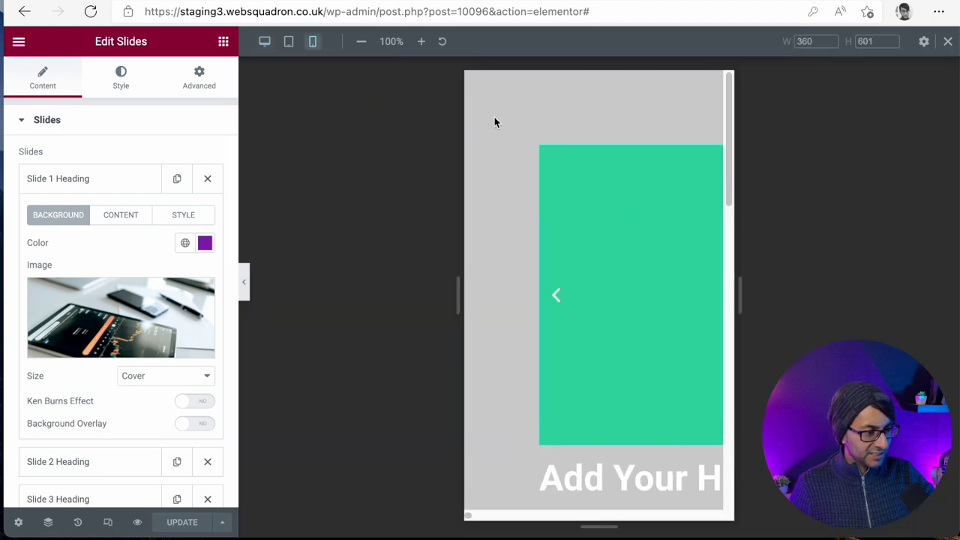
{"action": "left_click", "coordinate": [543, 99]}
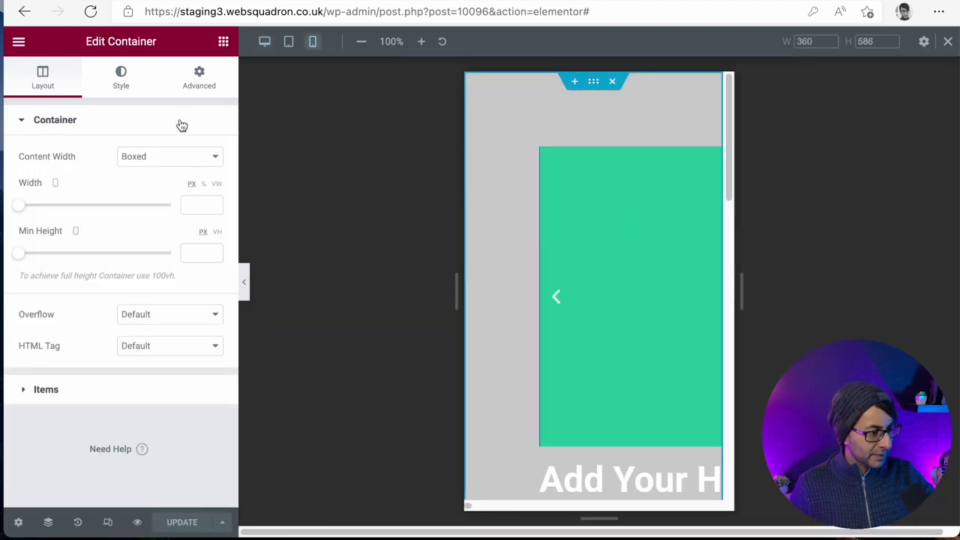
{"action": "left_click", "coordinate": [199, 76]}
{"action": "type", "text": "0"}
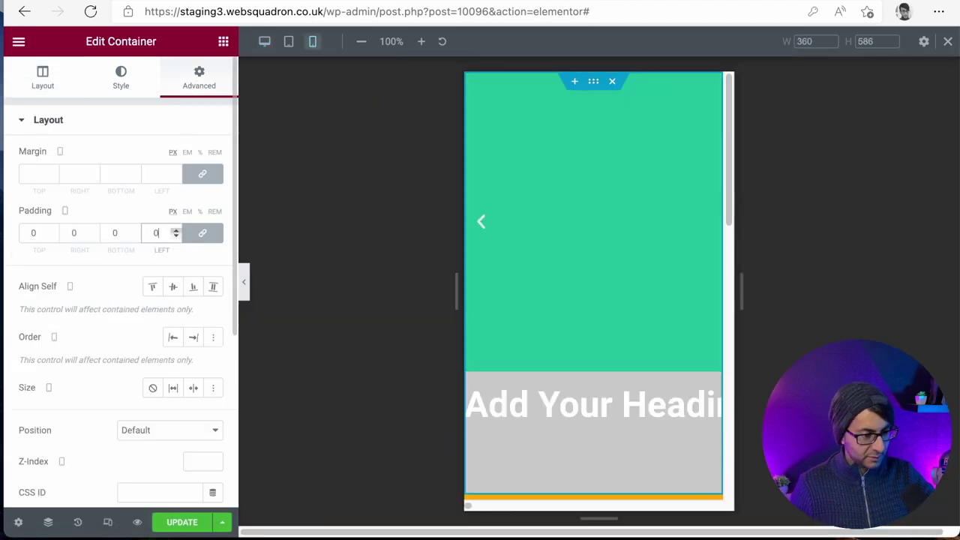
{"action": "key", "text": "ctrl+s"}
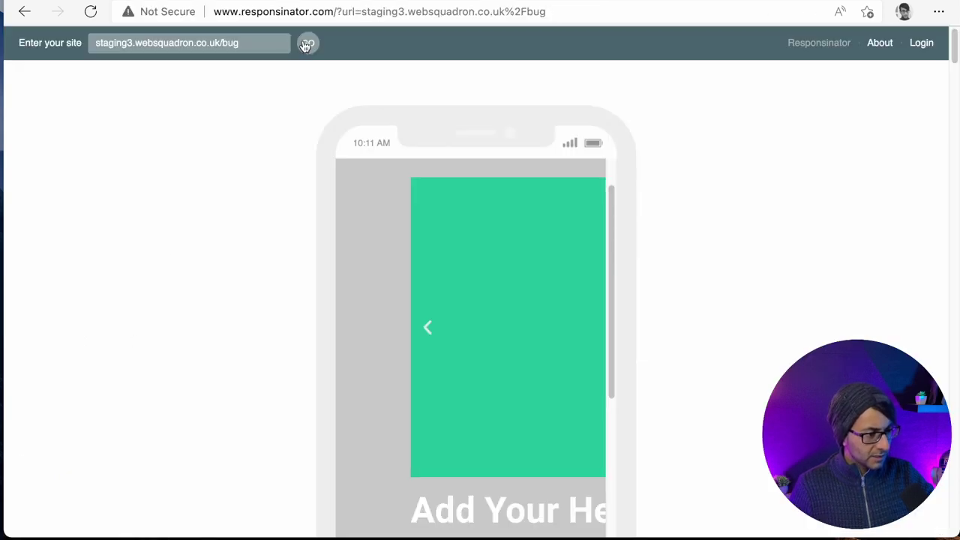
{"action": "left_click", "coordinate": [307, 43]}
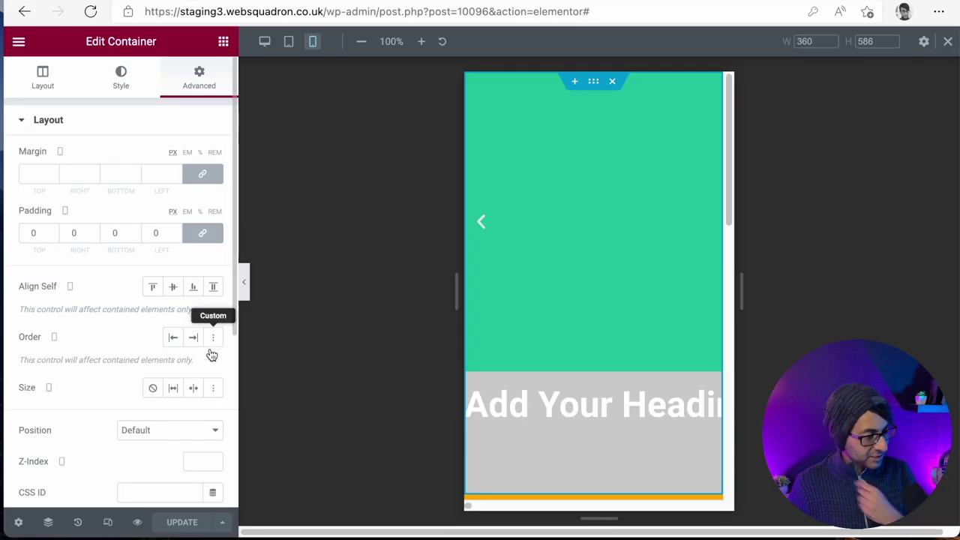
Set the slider's autoplay speed to 2500 and transition speed to 100, then update.
{"action": "left_click", "coordinate": [533, 225]}
{"action": "left_click", "coordinate": [110, 395]}
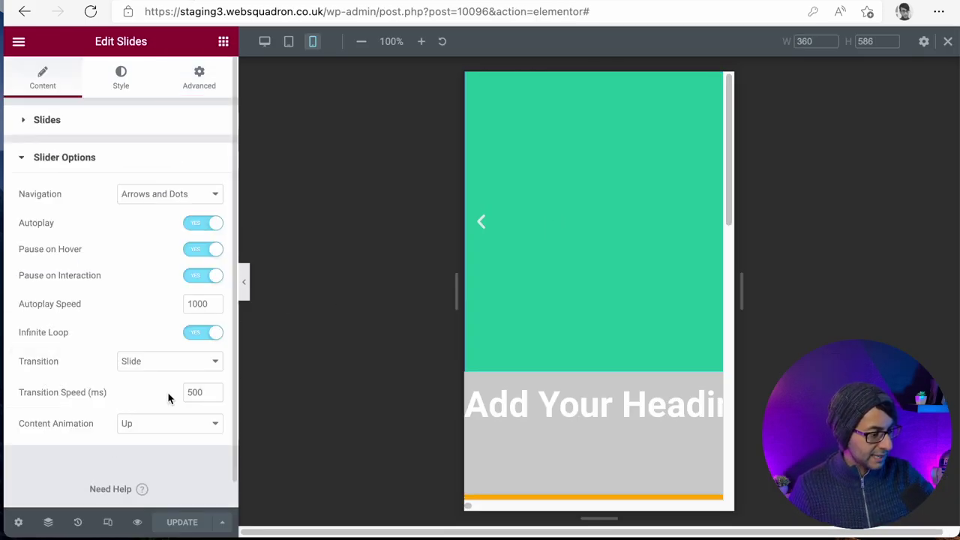
{"action": "left_click", "coordinate": [190, 380]}
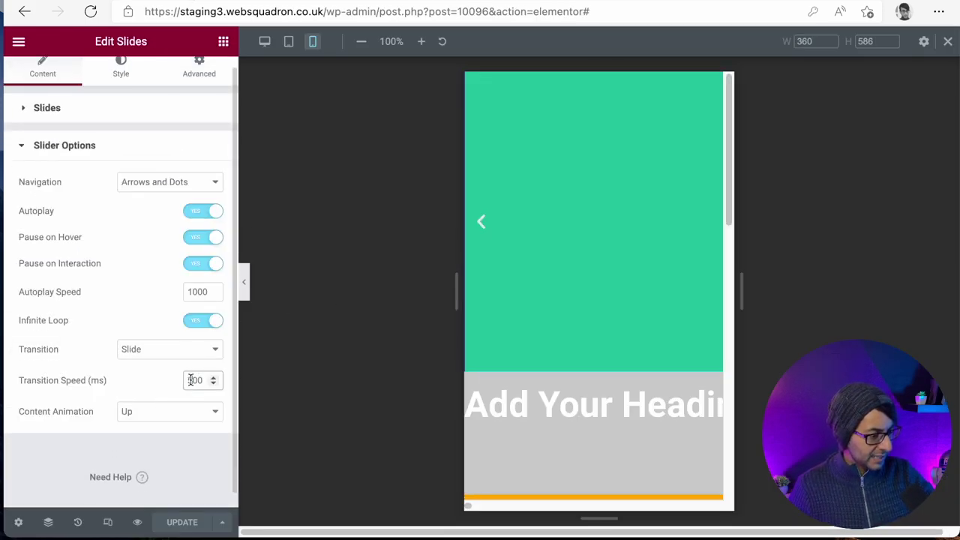
{"action": "type", "text": "1"}
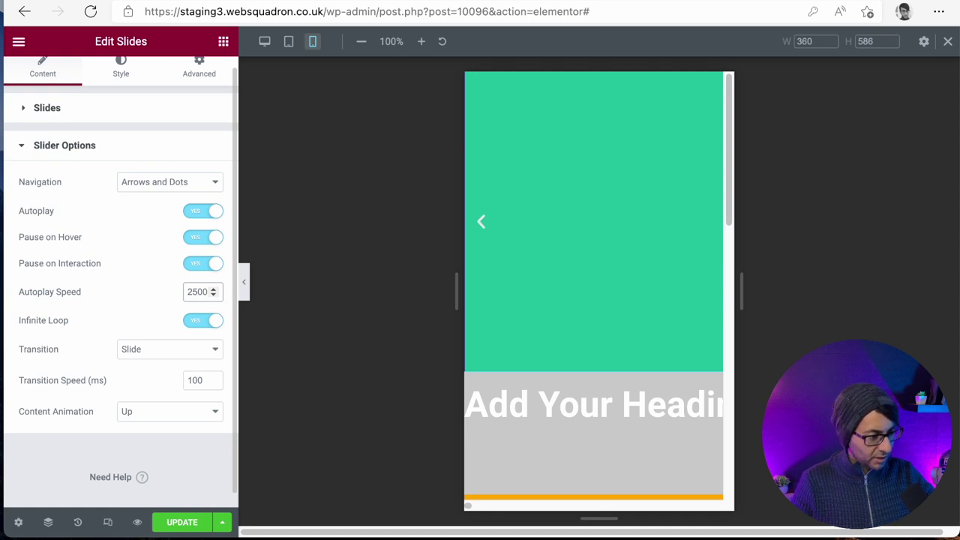
{"action": "left_click", "coordinate": [178, 524]}
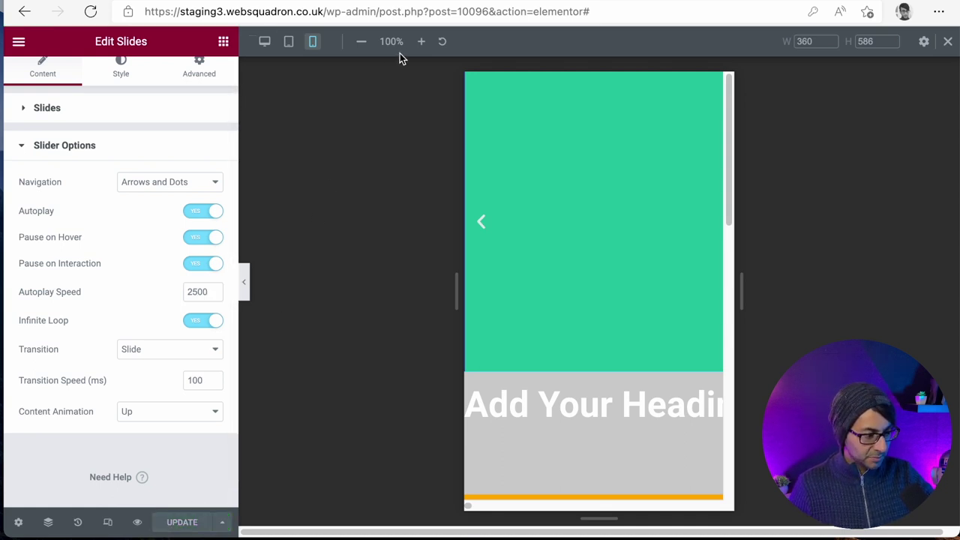
{"action": "key", "text": "ctrl+Tab"}
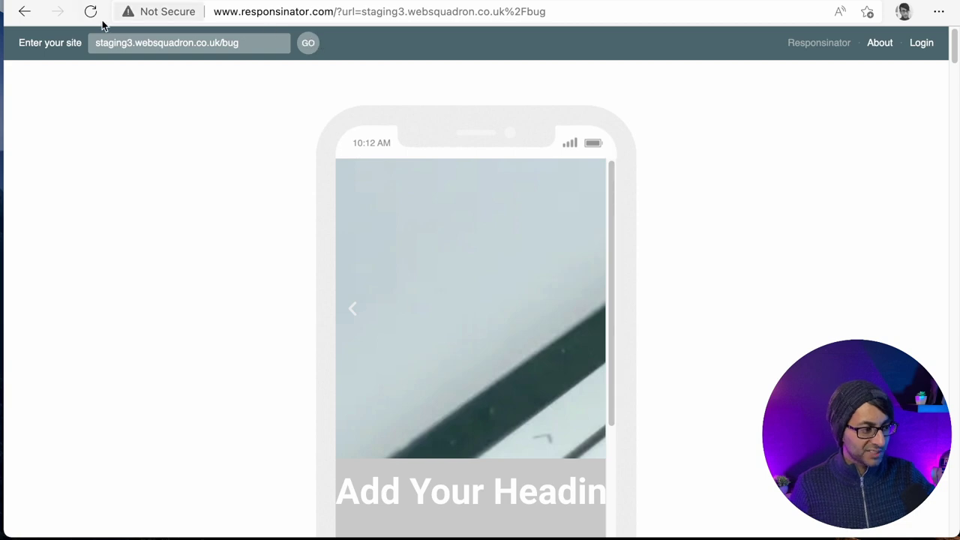
Return to the Elementor editor after seeing the full-width slider in the phone preview.
{"action": "key", "text": "ctrl+Tab"}
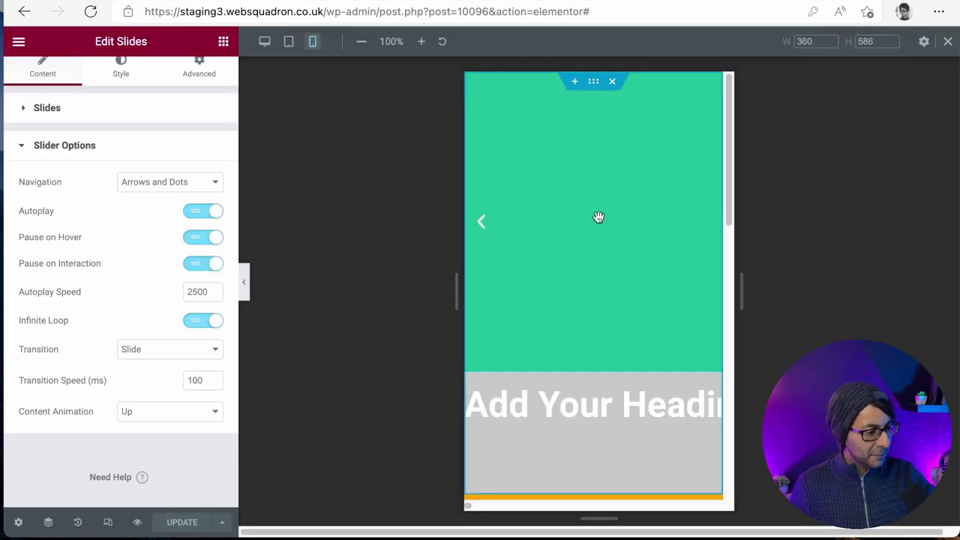
Turn off the slide content animation and check the result in the phone preview.
{"action": "left_click", "coordinate": [172, 414]}
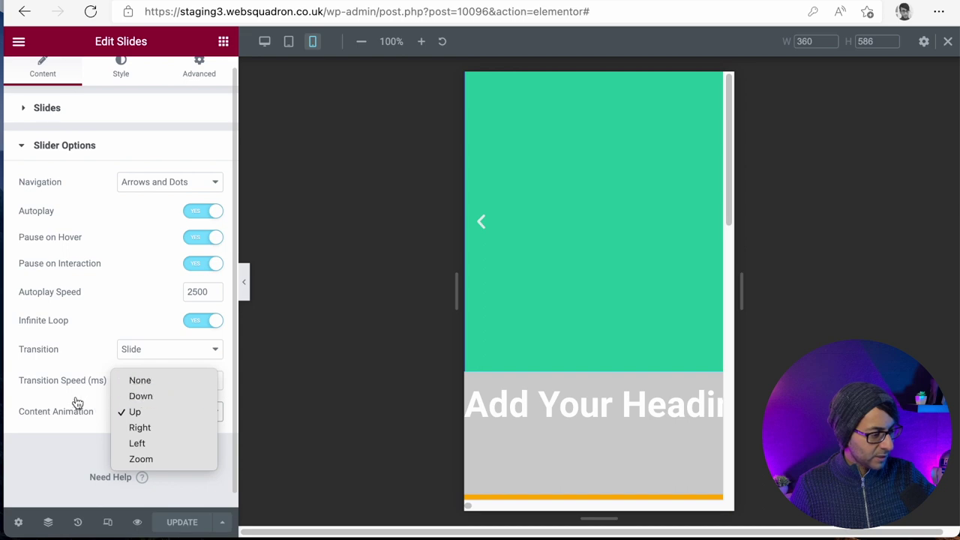
{"action": "left_click", "coordinate": [73, 400]}
{"action": "left_click", "coordinate": [156, 416]}
{"action": "left_click", "coordinate": [169, 381]}
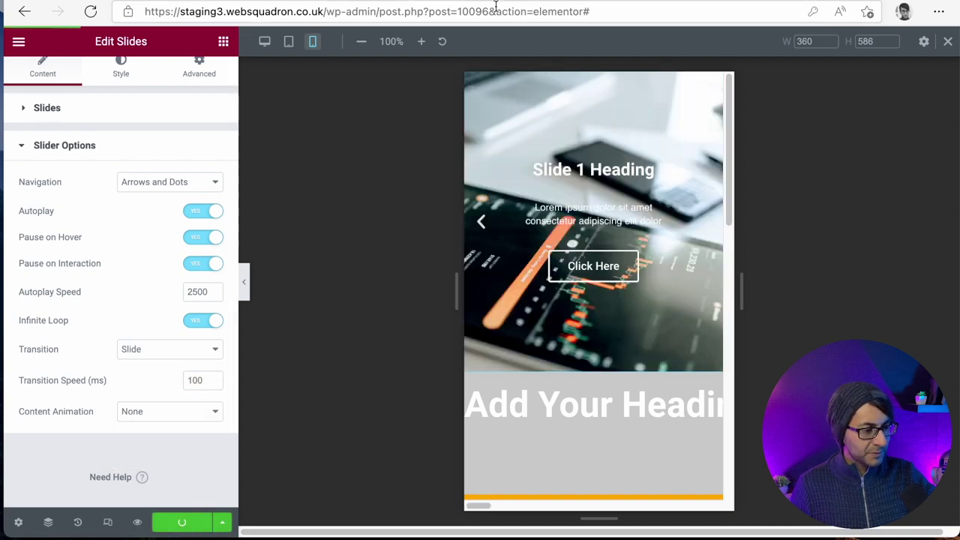
{"action": "key", "text": "ctrl+Tab"}
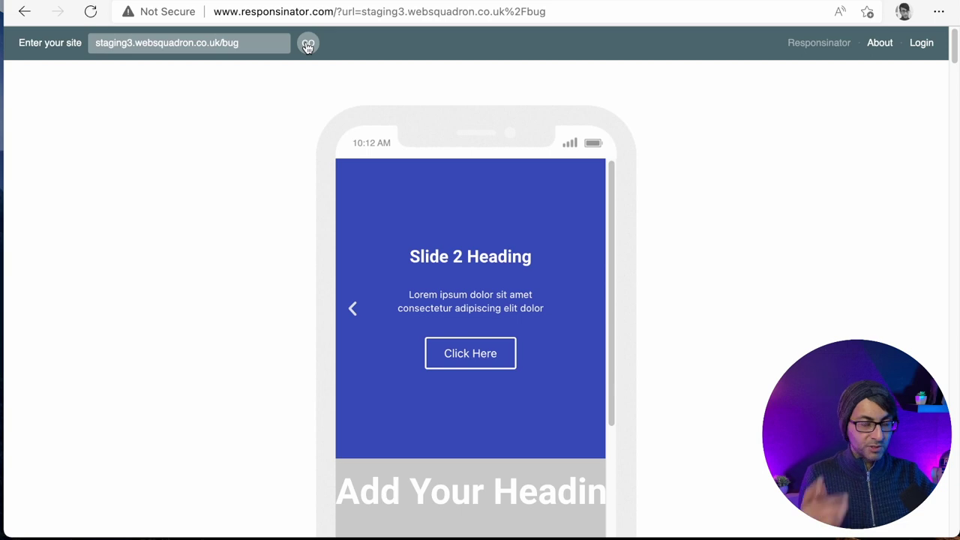
{"action": "key", "text": "ctrl+shift+Tab"}
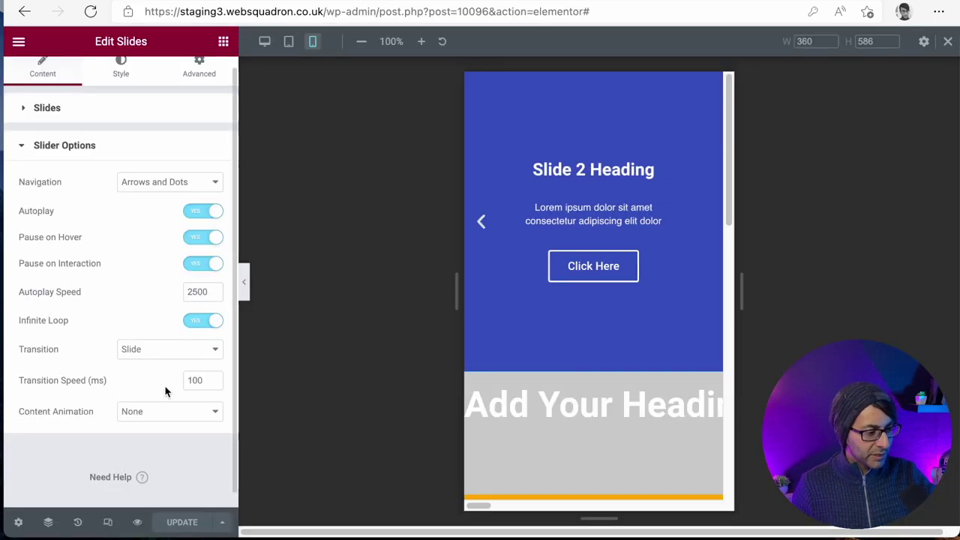
Set content animation to Down and slide transition to Fade, then recheck the preview.
{"action": "left_click", "coordinate": [159, 418]}
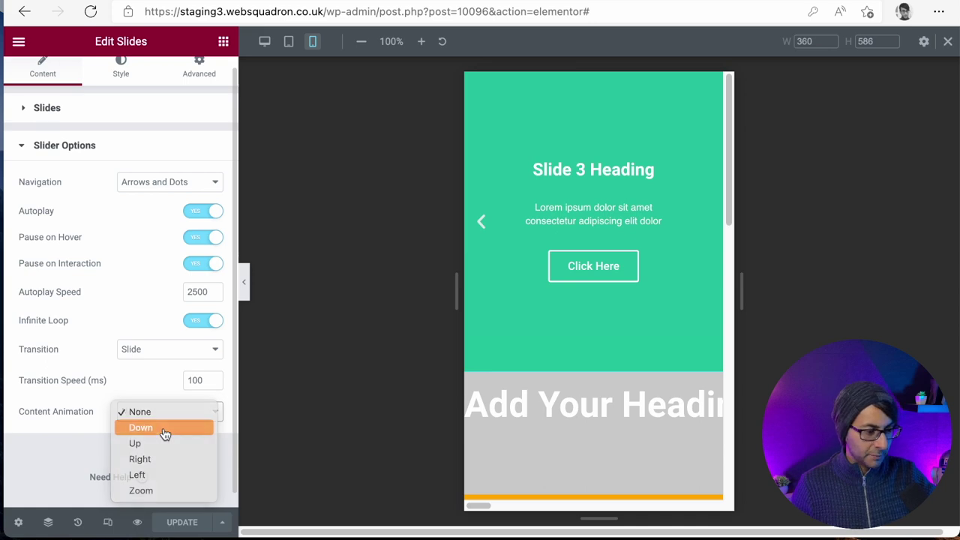
{"action": "left_click", "coordinate": [163, 429]}
{"action": "left_click", "coordinate": [198, 357]}
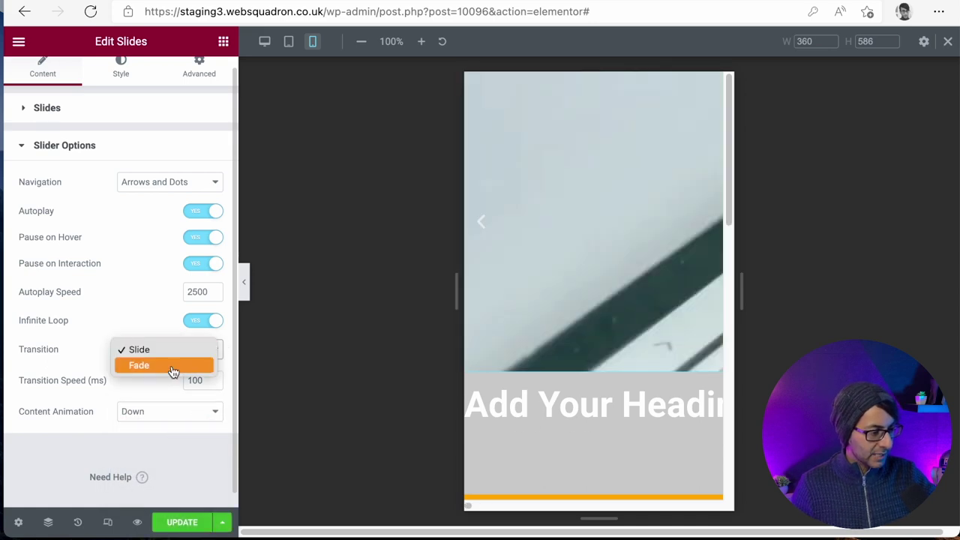
{"action": "left_click", "coordinate": [172, 372]}
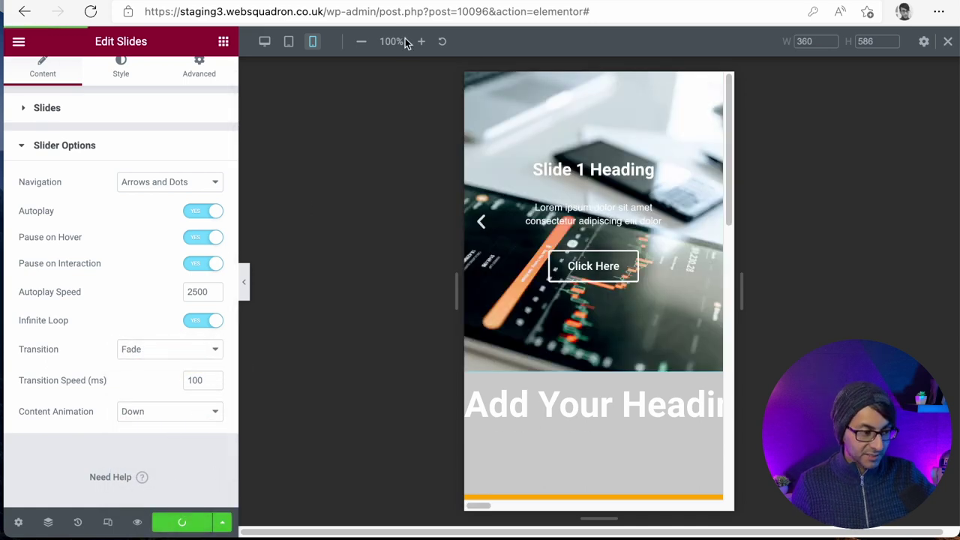
{"action": "key", "text": "ctrl+Tab"}
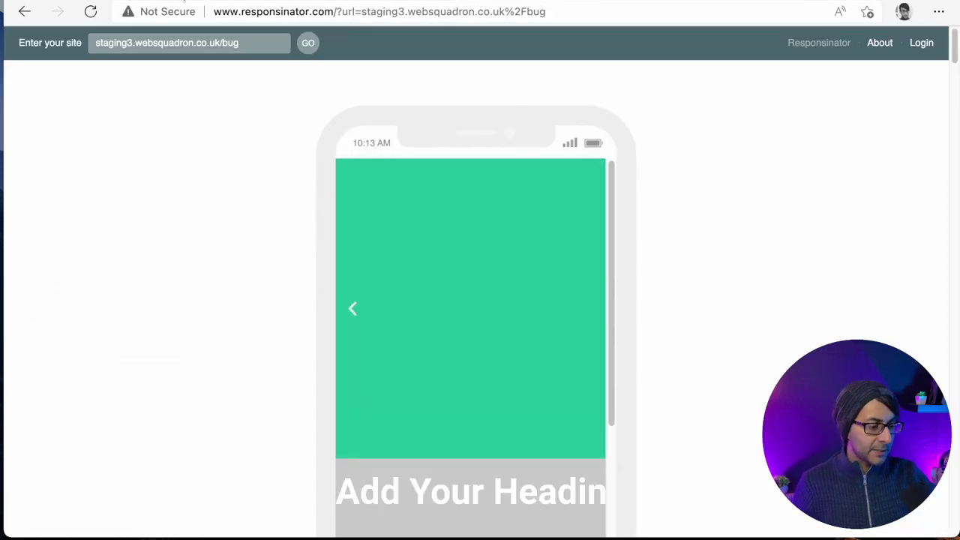
{"action": "key", "text": "ctrl+Tab"}
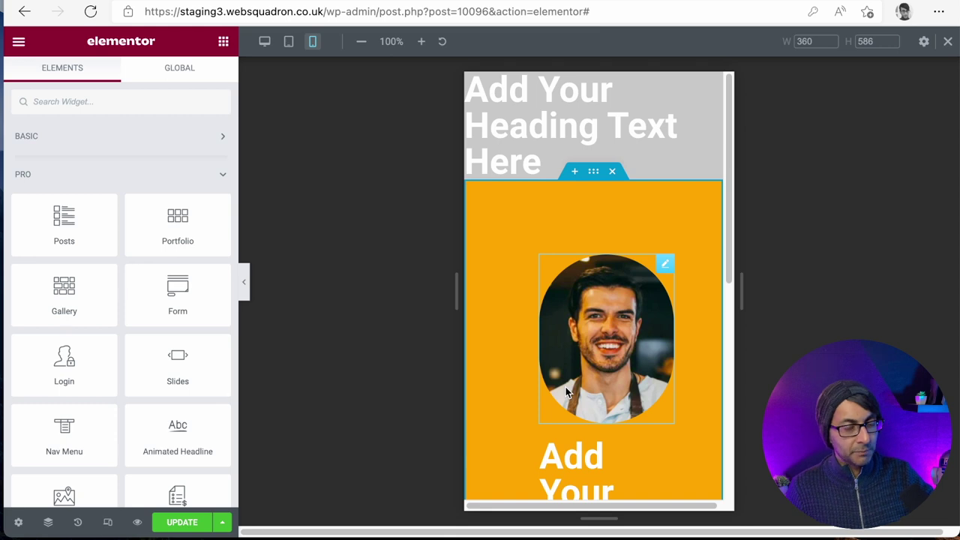
At desktop width, place a carousel widget above the top heading and save the page.
{"action": "left_click", "coordinate": [264, 41]}
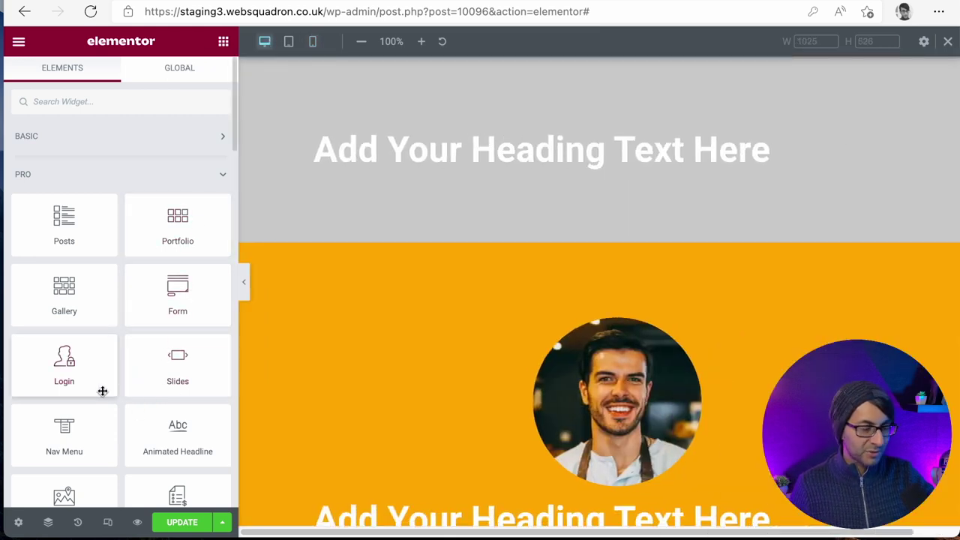
{"action": "left_click_drag", "start_coordinate": [64, 431], "coordinate": [468, 120]}
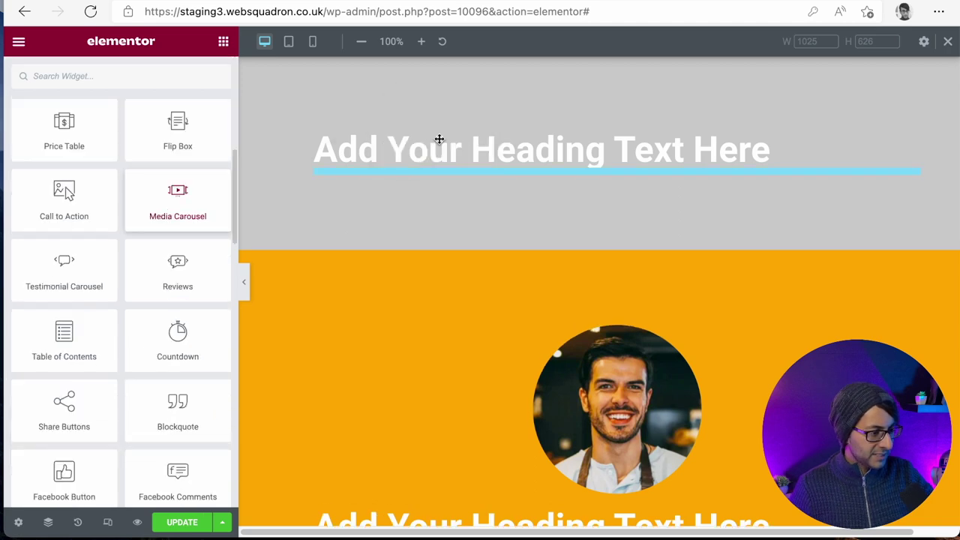
{"action": "left_click_drag", "start_coordinate": [439, 140], "coordinate": [420, 142]}
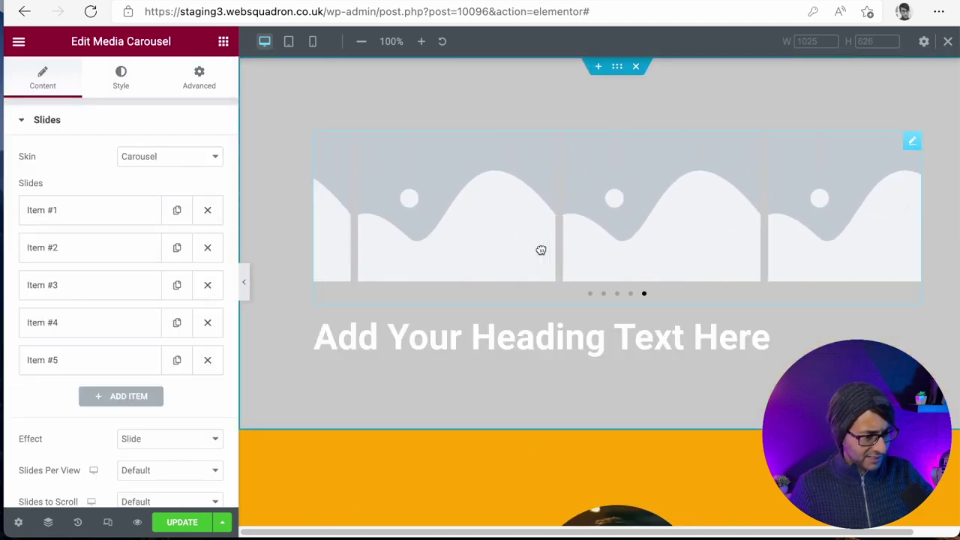
{"action": "left_click", "coordinate": [184, 522]}
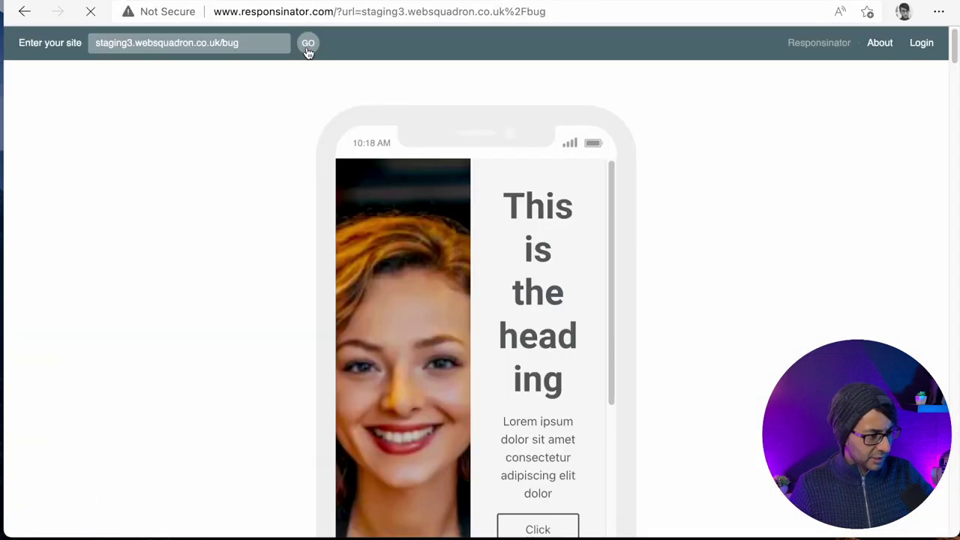
Swipe through the new carousel in the reloaded phone preview.
{"action": "left_click", "coordinate": [307, 45]}
{"action": "left_click_drag", "start_coordinate": [557, 252], "coordinate": [452, 240]}
{"action": "left_click_drag", "start_coordinate": [547, 247], "coordinate": [323, 174]}
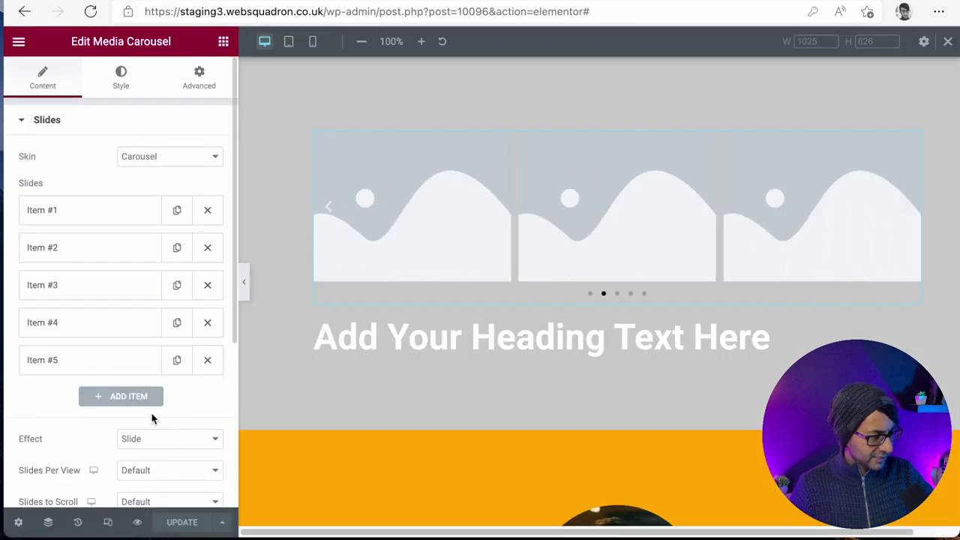
{"action": "scroll", "coordinate": [152, 418], "scroll_direction": "down", "scroll_amount": 1}
{"action": "scroll", "coordinate": [158, 455], "scroll_direction": "down", "scroll_amount": 1}
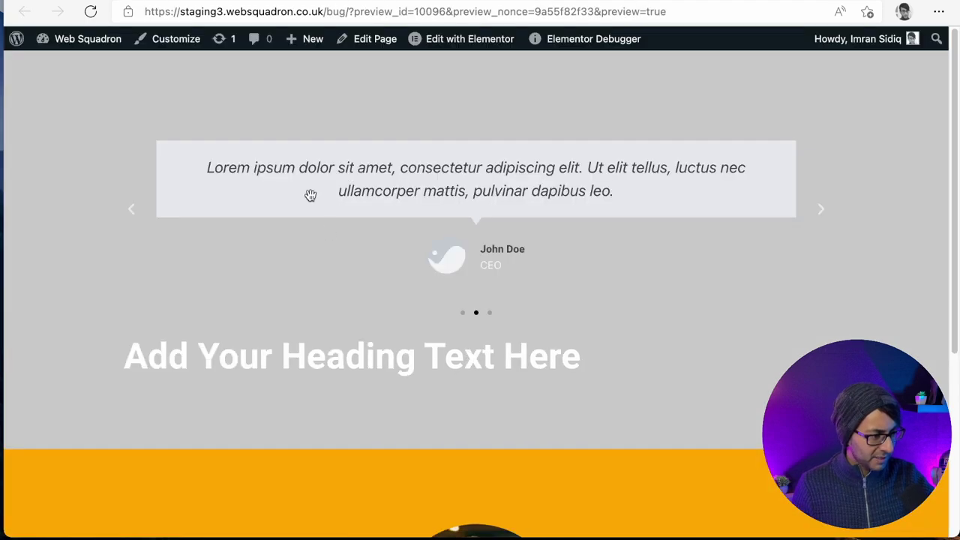
Set the testimonial carousel to 2 slides per view and 1 slide to scroll, then expand Additional Options.
{"action": "left_click", "coordinate": [193, 1]}
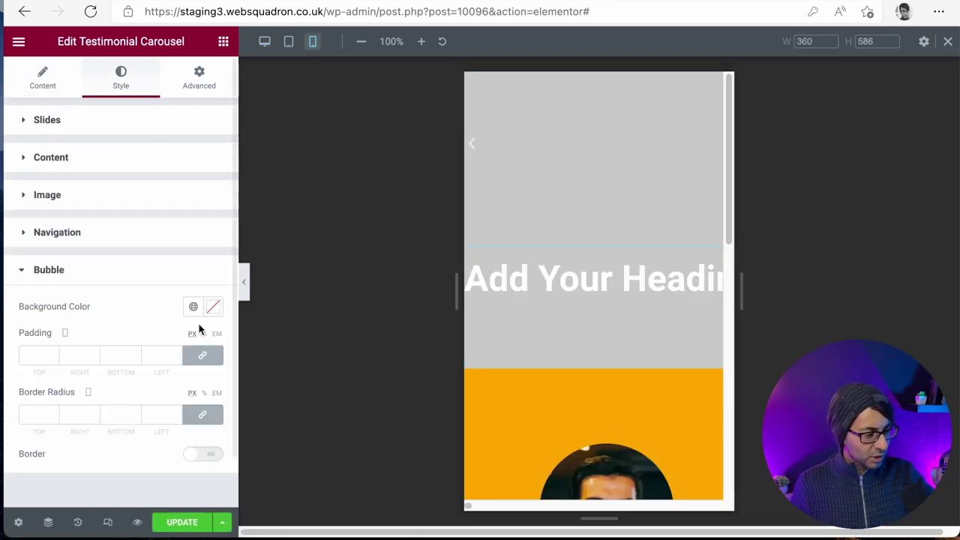
{"action": "left_click", "coordinate": [106, 236]}
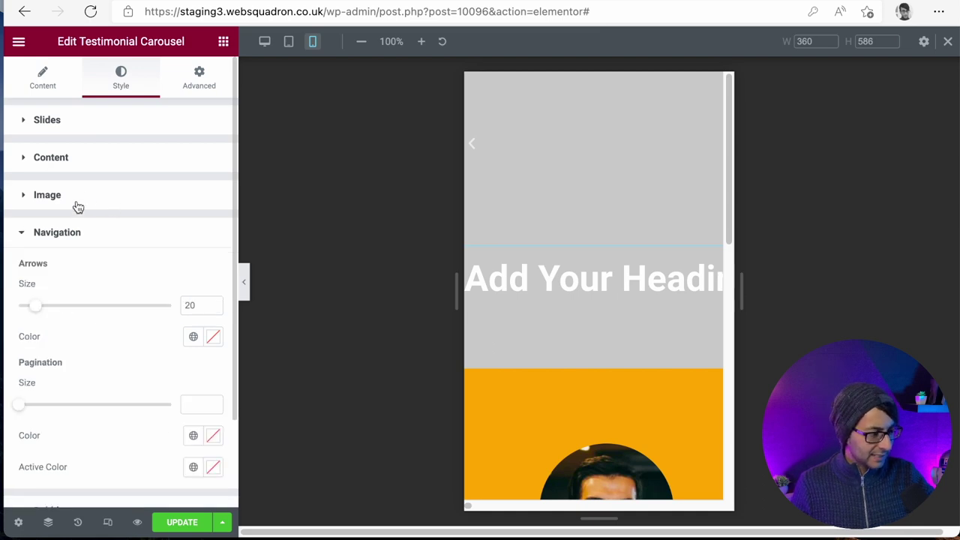
{"action": "left_click", "coordinate": [47, 84]}
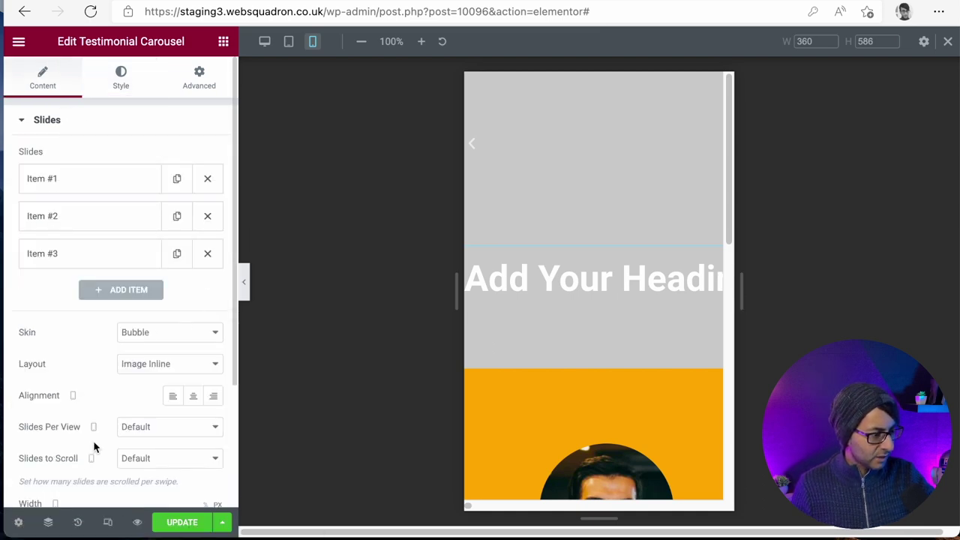
{"action": "scroll", "coordinate": [95, 435], "scroll_direction": "down", "scroll_amount": 3}
{"action": "left_click", "coordinate": [148, 338]}
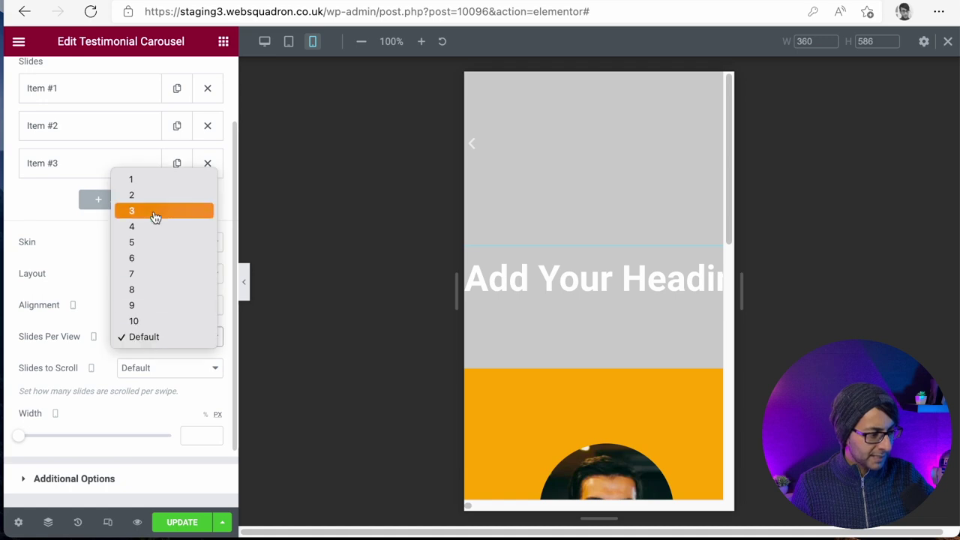
{"action": "left_click", "coordinate": [150, 195]}
{"action": "left_click", "coordinate": [152, 369]}
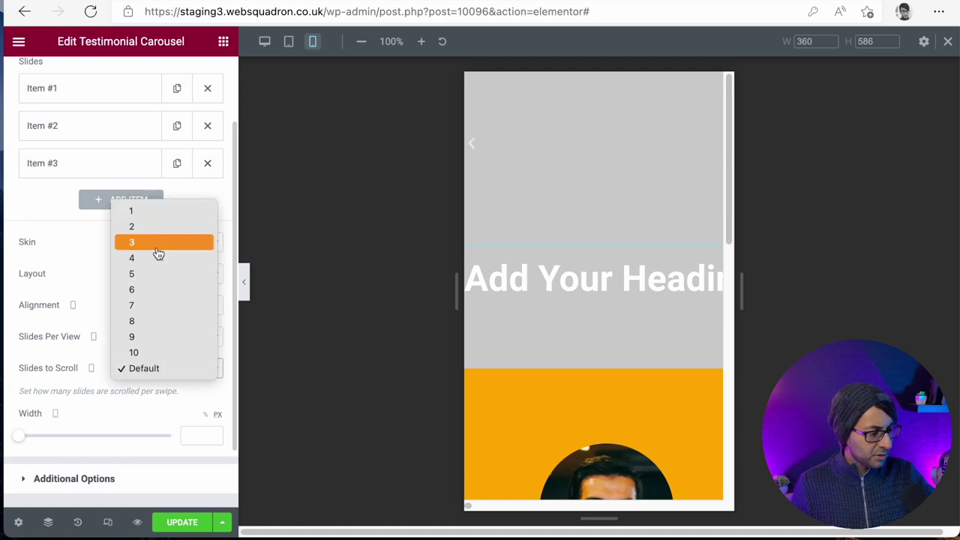
{"action": "left_click", "coordinate": [159, 217]}
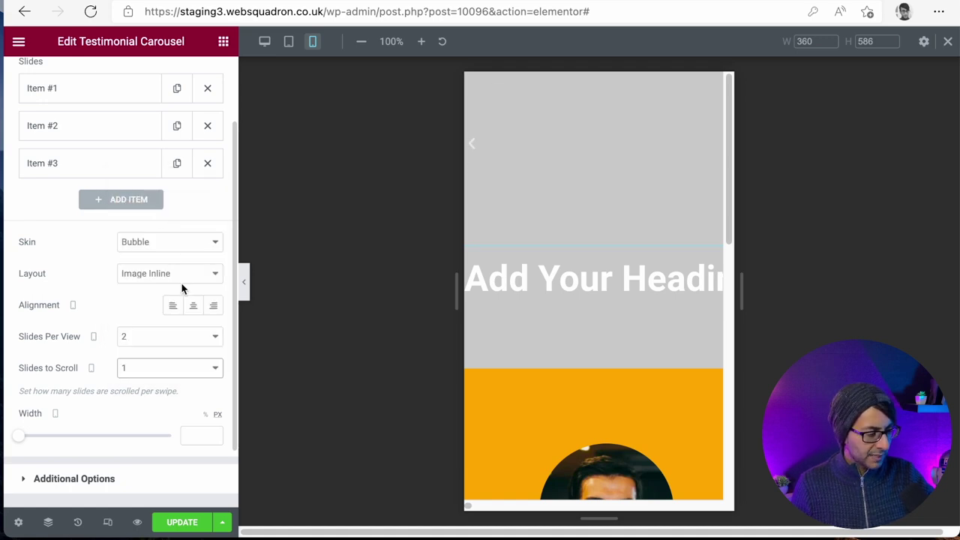
{"action": "scroll", "coordinate": [113, 413], "scroll_direction": "down", "scroll_amount": 2}
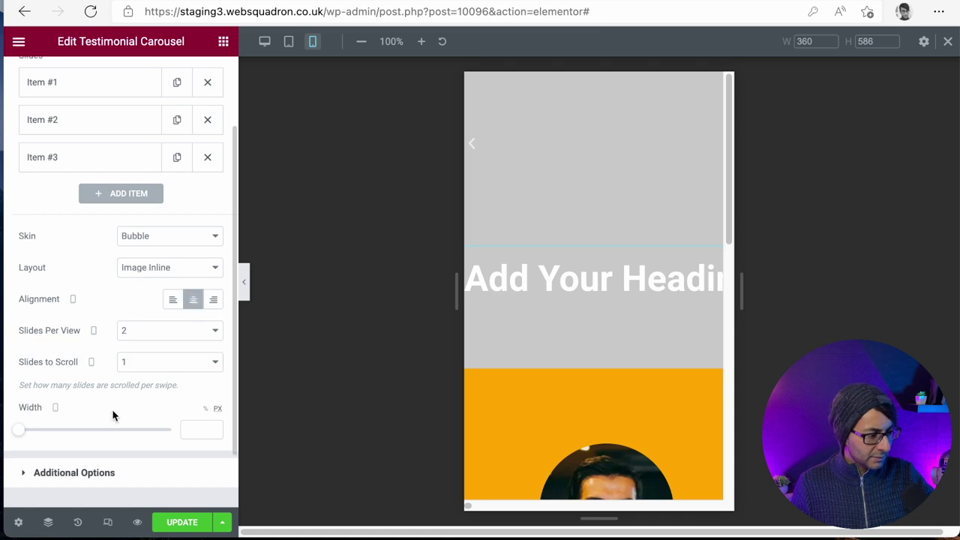
{"action": "left_click", "coordinate": [113, 411]}
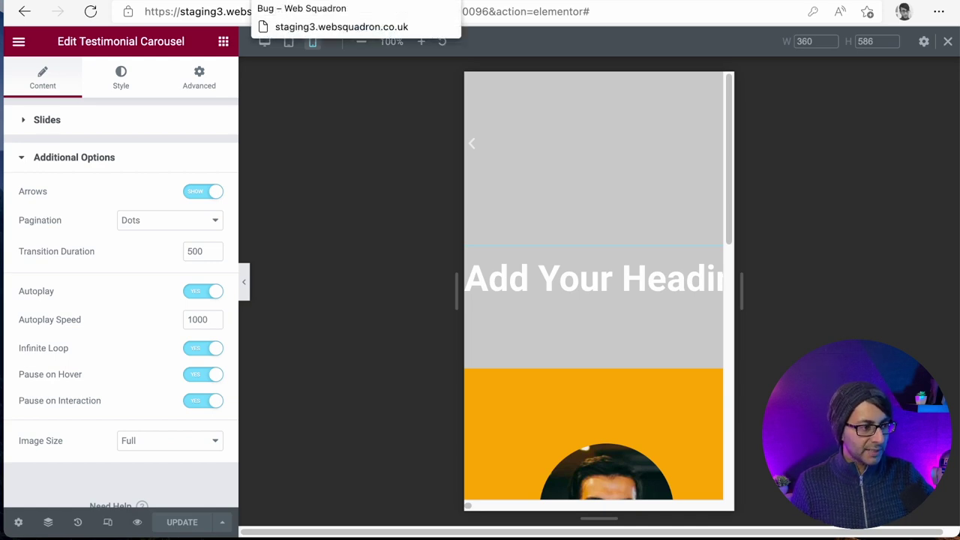
{"action": "left_click", "coordinate": [406, 3]}
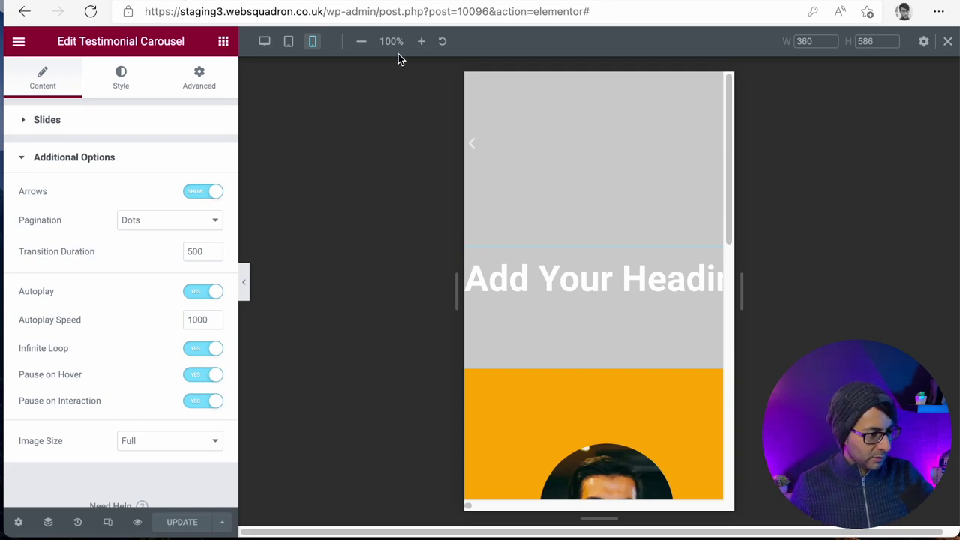
Place a Media Carousel widget above the heading.
{"action": "left_click", "coordinate": [223, 41]}
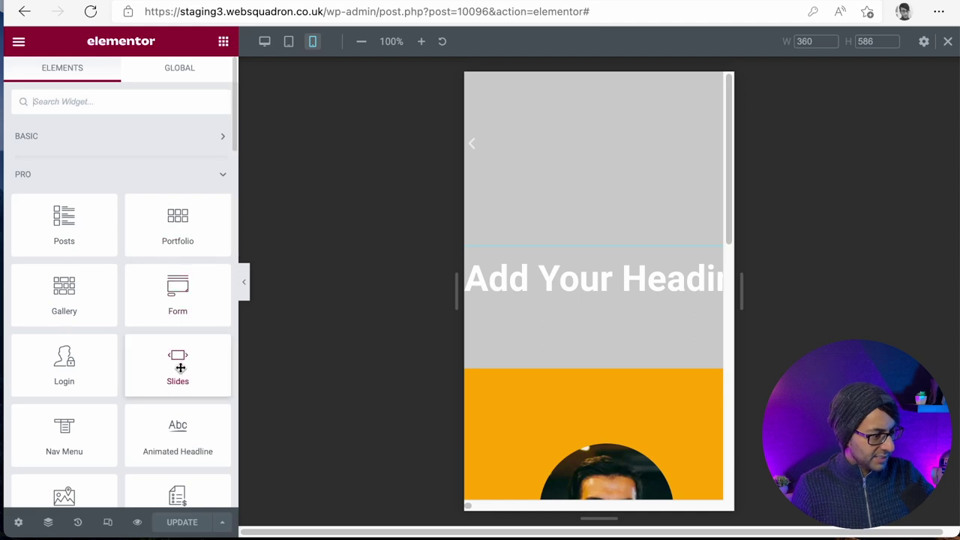
{"action": "scroll", "coordinate": [193, 382], "scroll_direction": "down", "scroll_amount": 2}
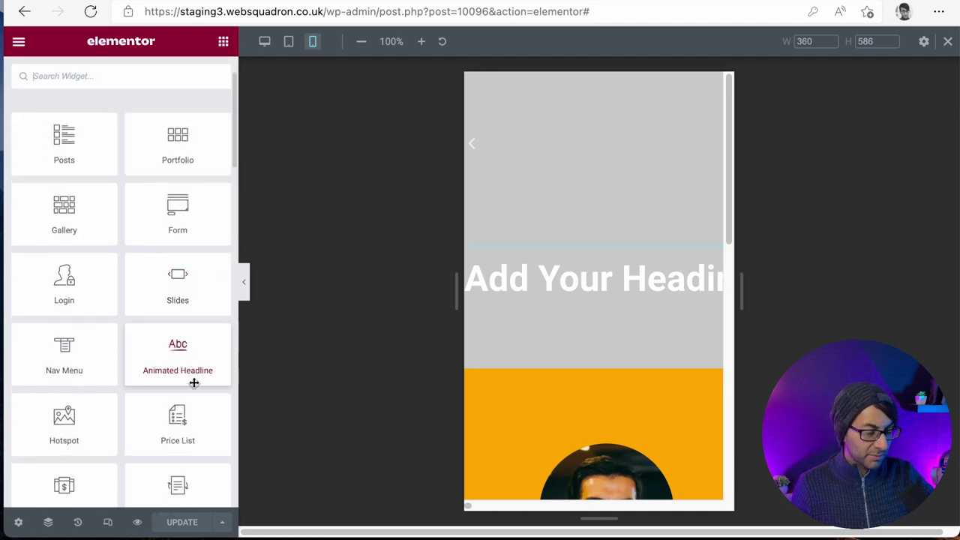
{"action": "scroll", "coordinate": [195, 375], "scroll_direction": "down", "scroll_amount": 6}
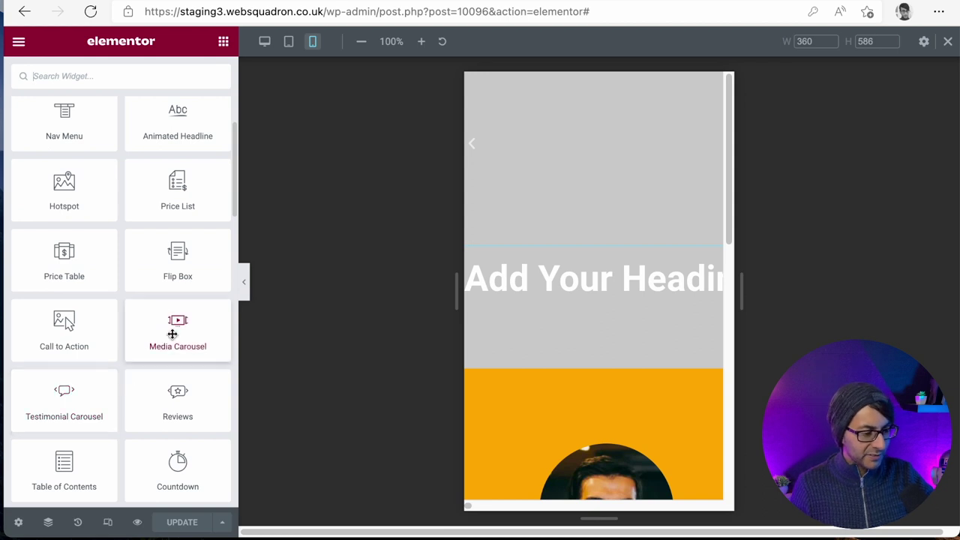
{"action": "left_click_drag", "start_coordinate": [197, 331], "coordinate": [574, 252]}
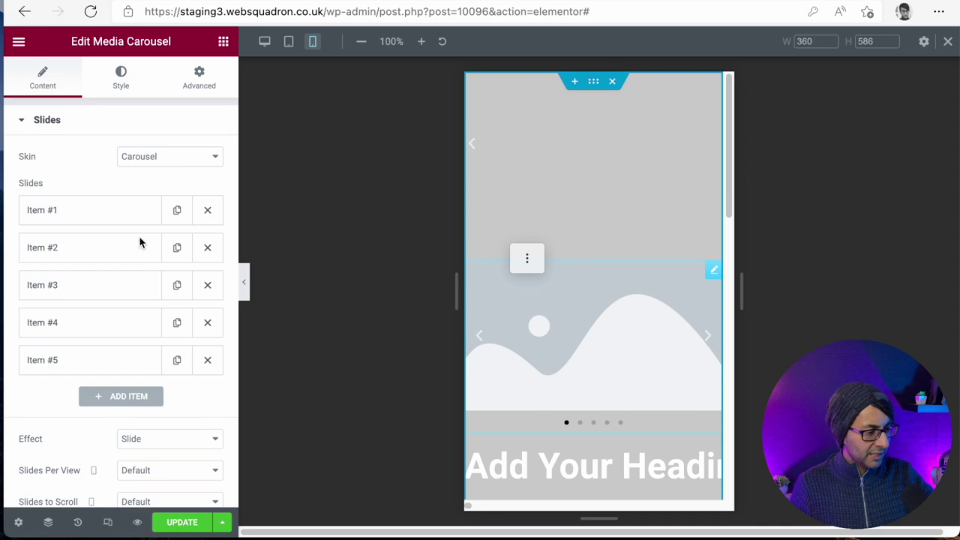
Set Item #1's image to the green phone picture and save the page.
{"action": "left_click", "coordinate": [126, 217]}
{"action": "left_click", "coordinate": [113, 316]}
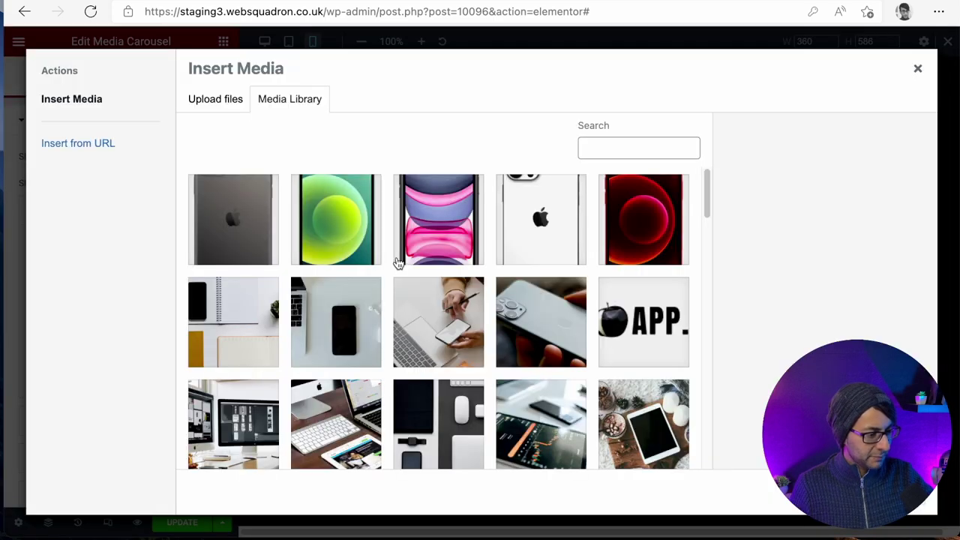
{"action": "left_click", "coordinate": [361, 231]}
{"action": "left_click", "coordinate": [877, 491]}
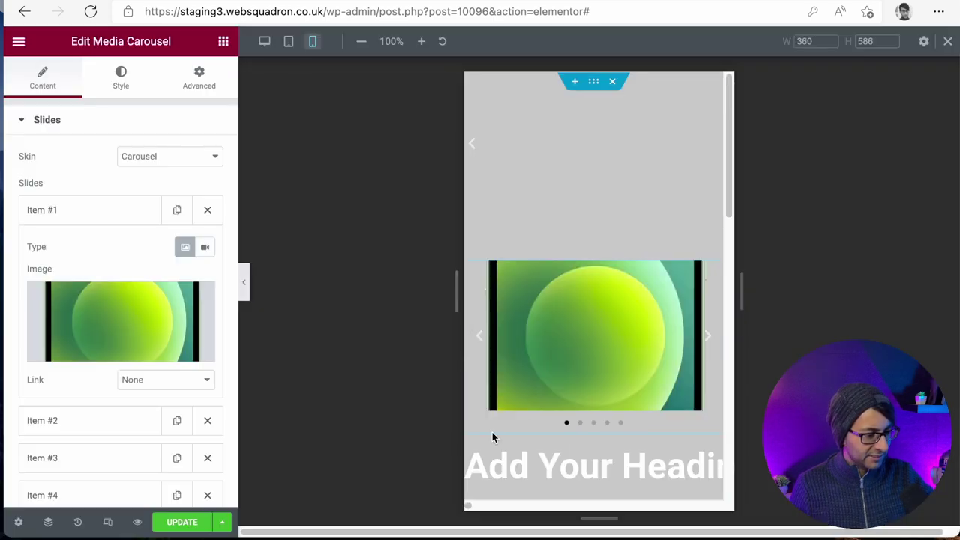
{"action": "left_click", "coordinate": [186, 521]}
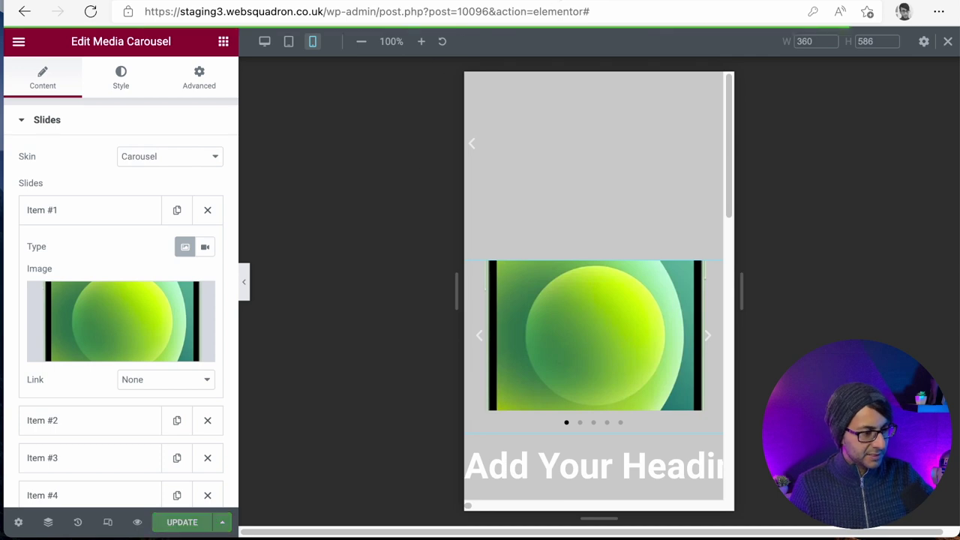
{"action": "key", "text": "ctrl+Tab"}
Reload the phone preview, swipe the carousel to the next slide, then return to the editor.
{"action": "left_click", "coordinate": [305, 45]}
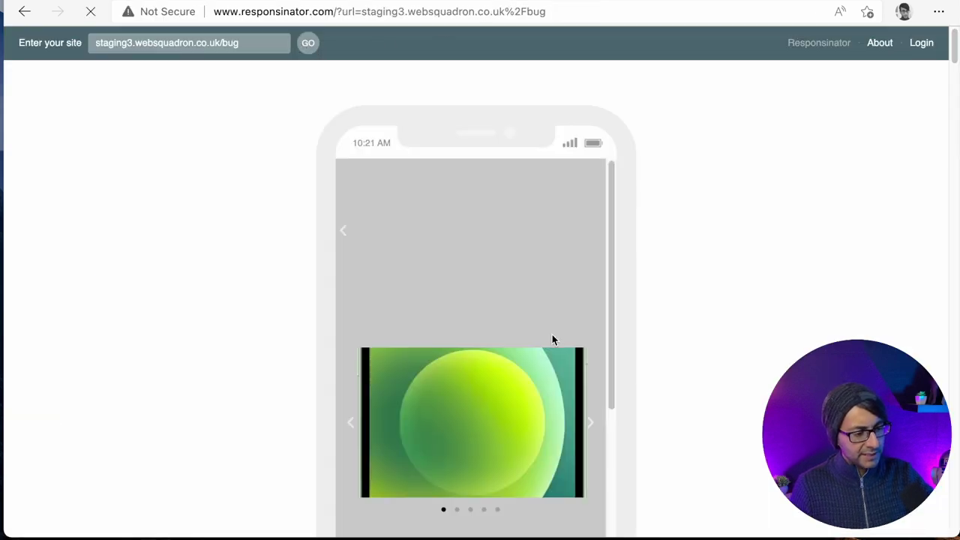
{"action": "left_click_drag", "start_coordinate": [516, 420], "coordinate": [407, 422]}
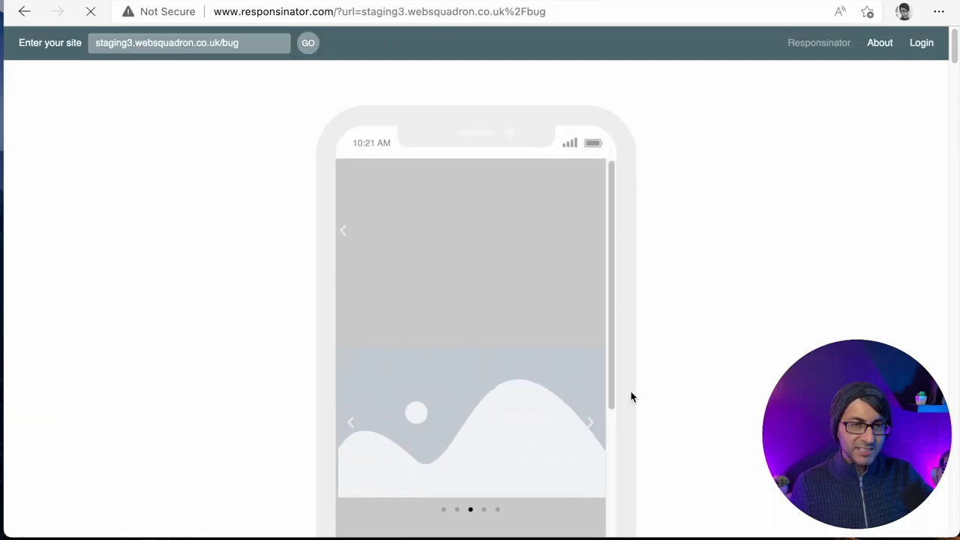
{"action": "key", "text": "ctrl+shift+Tab"}
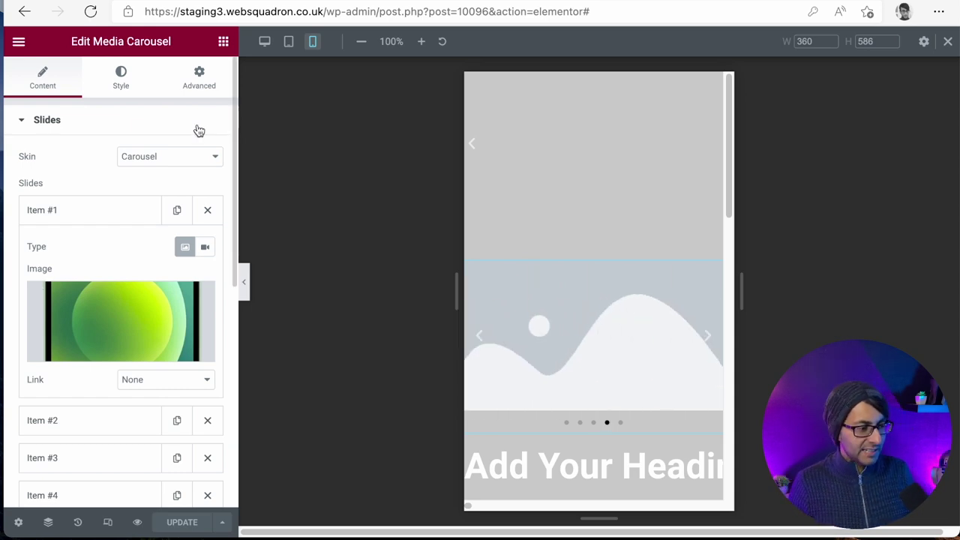
Delete the testimonial carousel and the media carousel from the top of the page.
{"action": "right_click", "coordinate": [537, 240]}
{"action": "left_click", "coordinate": [585, 453]}
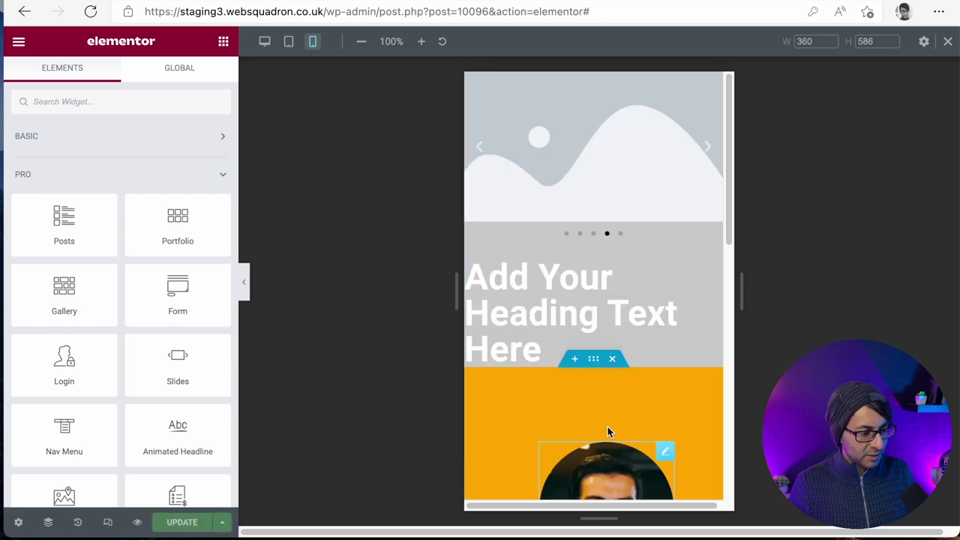
{"action": "right_click", "coordinate": [563, 153]}
{"action": "left_click", "coordinate": [611, 367]}
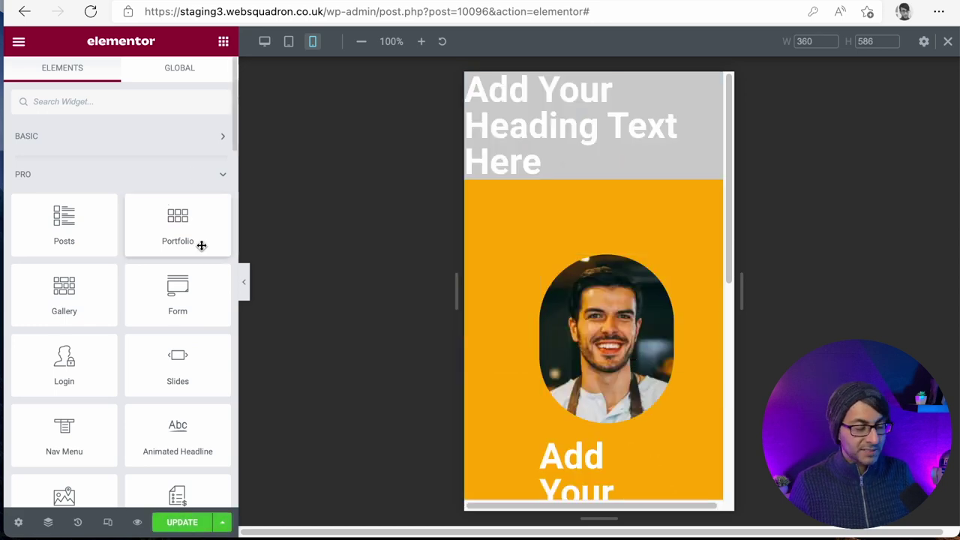
{"action": "scroll", "coordinate": [202, 247], "scroll_direction": "down", "scroll_amount": 5}
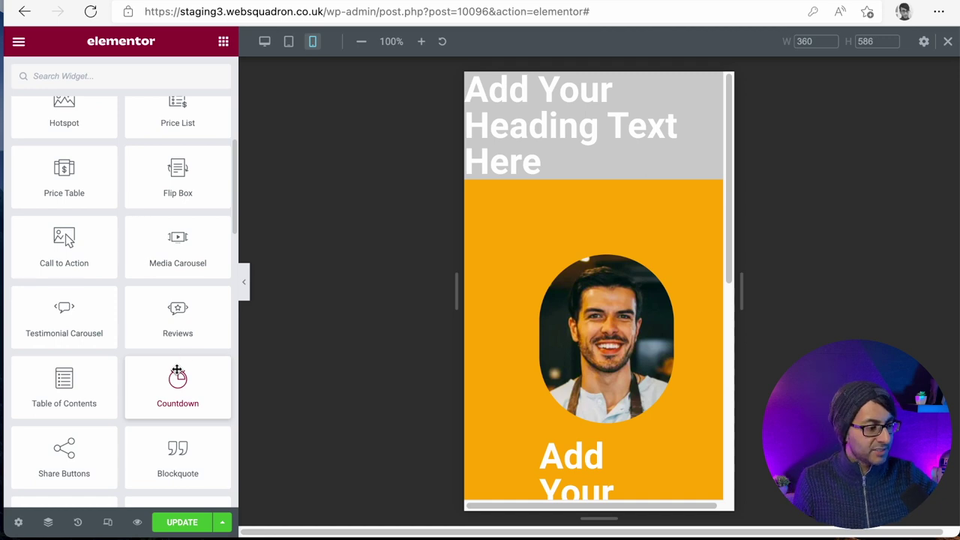
Insert the first seven library images into the image carousel as a gallery.
{"action": "key", "text": "ctrl+z"}
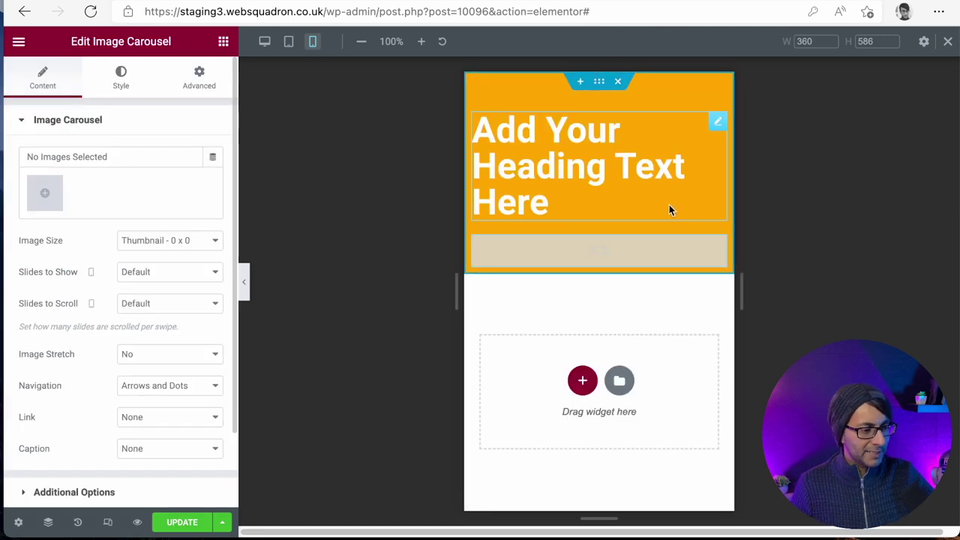
{"action": "left_click", "coordinate": [43, 192]}
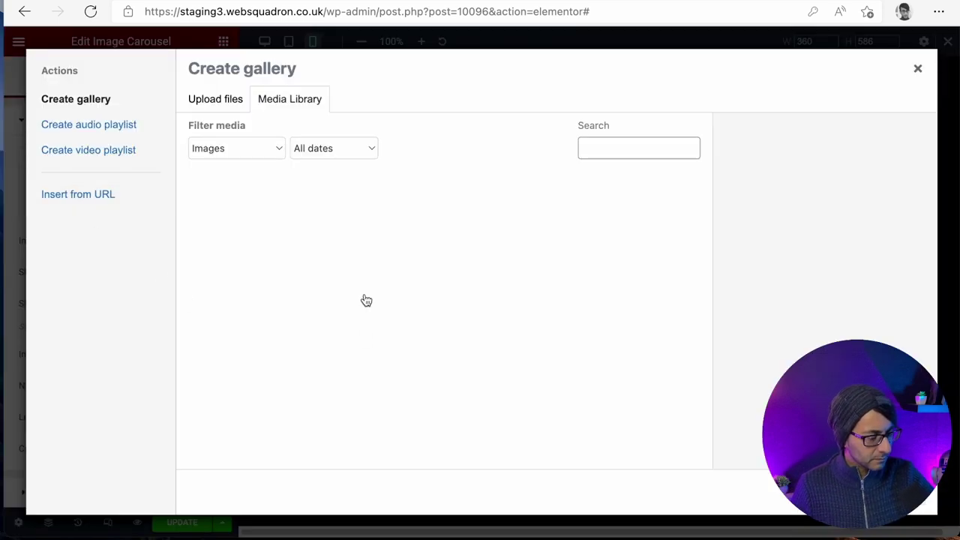
{"action": "left_click", "coordinate": [271, 231]}
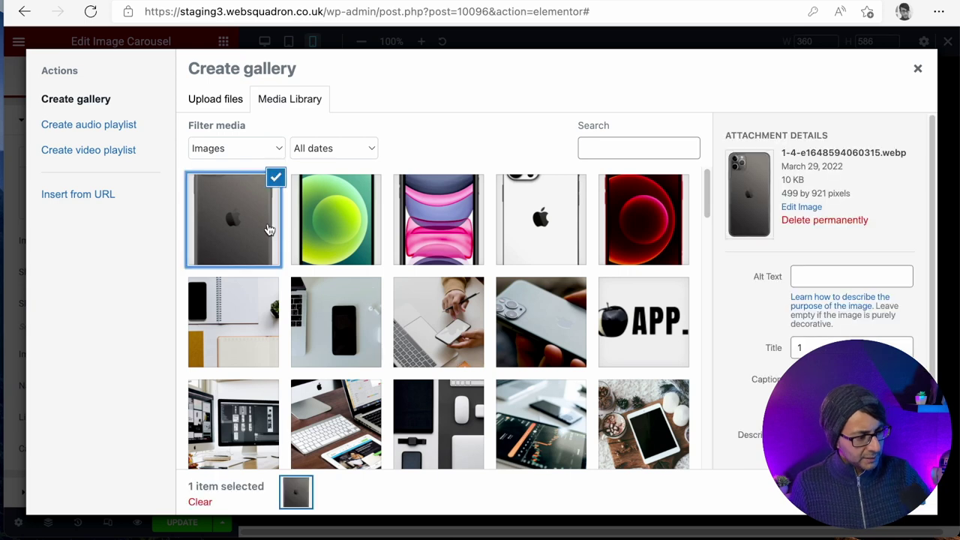
{"action": "left_click", "coordinate": [378, 359], "text": "shift"}
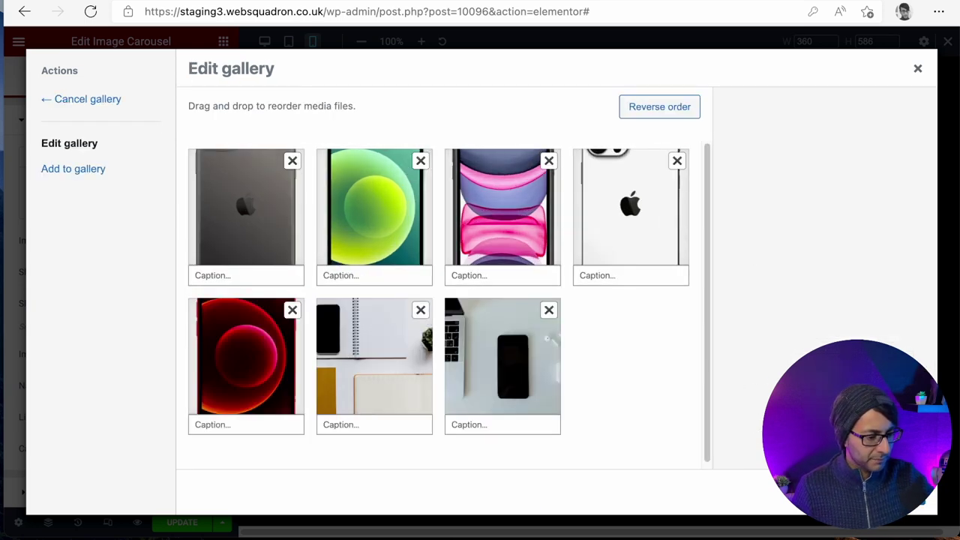
{"action": "left_click", "coordinate": [885, 494]}
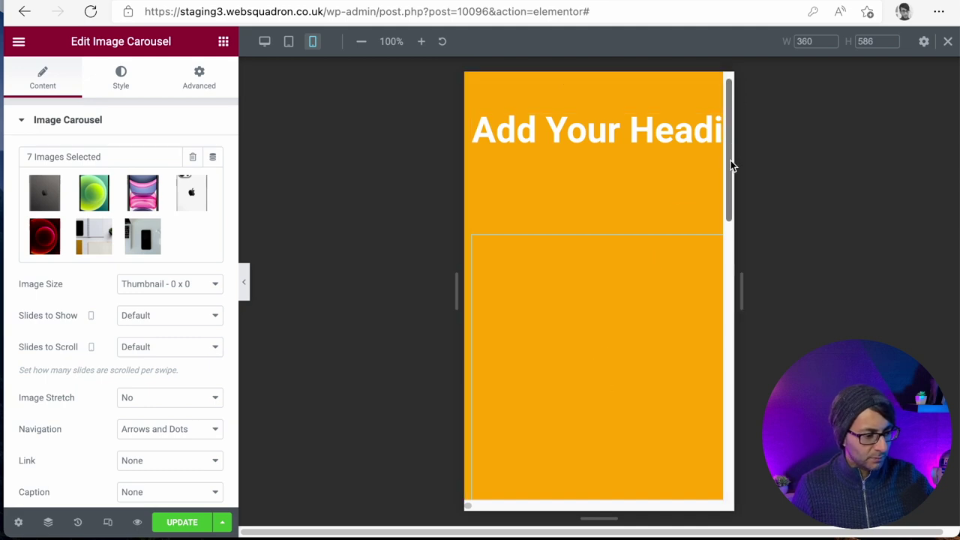
Show the images at a custom 100 × 100 size, three slides at a time, and check the phone preview.
{"action": "left_click_drag", "start_coordinate": [730, 165], "coordinate": [737, 268]}
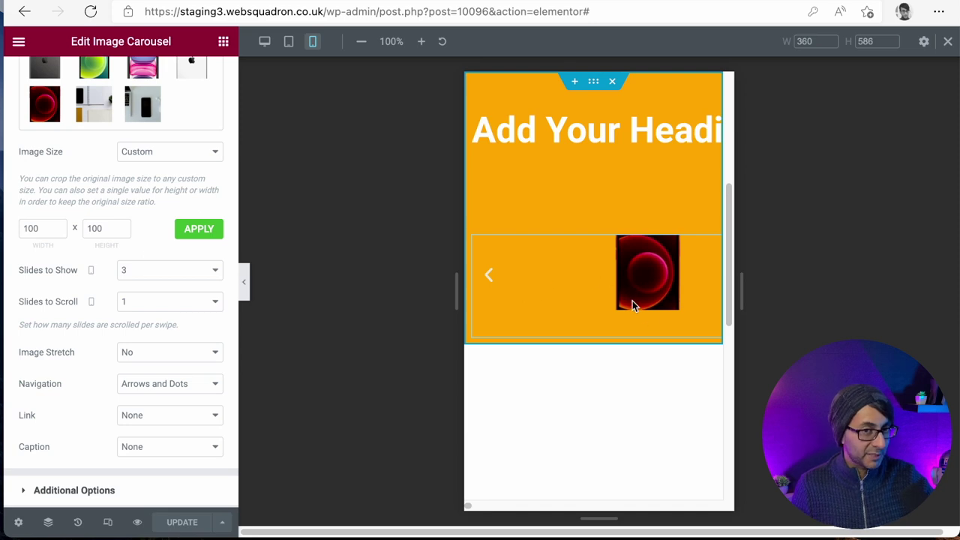
{"action": "key", "text": "ctrl+Tab"}
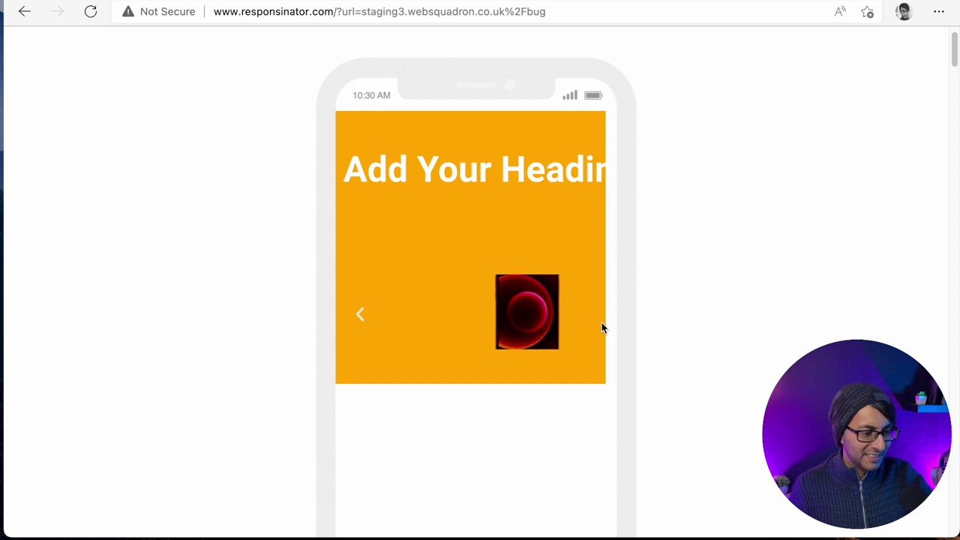
{"action": "key", "text": "ctrl+Tab"}
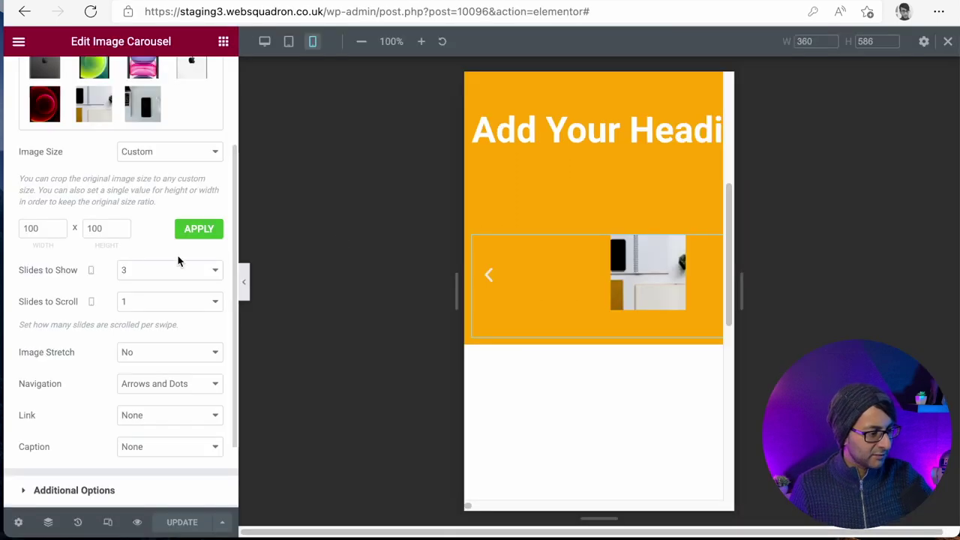
Set the carousel arrows to size 60 using the Text global colour (#444444).
{"action": "left_click", "coordinate": [64, 494]}
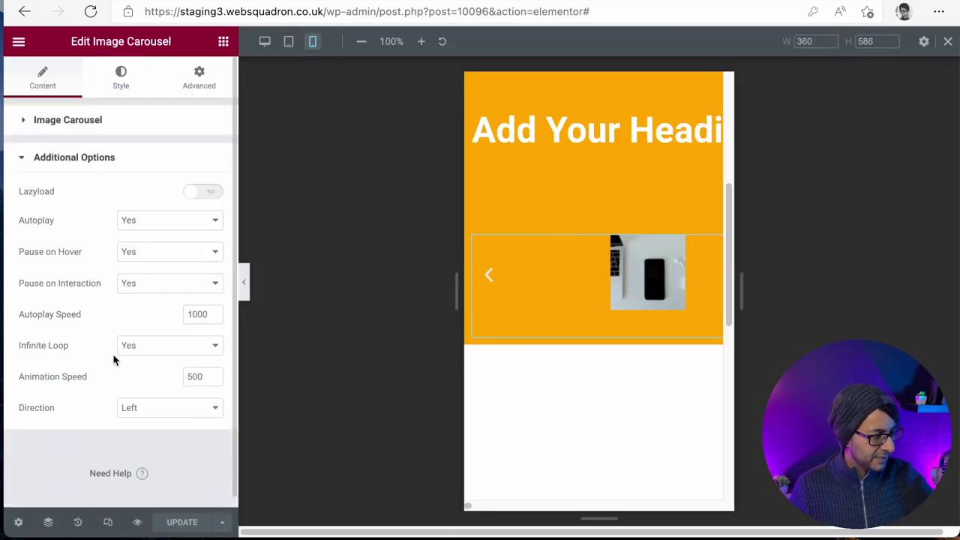
{"action": "left_click", "coordinate": [122, 72]}
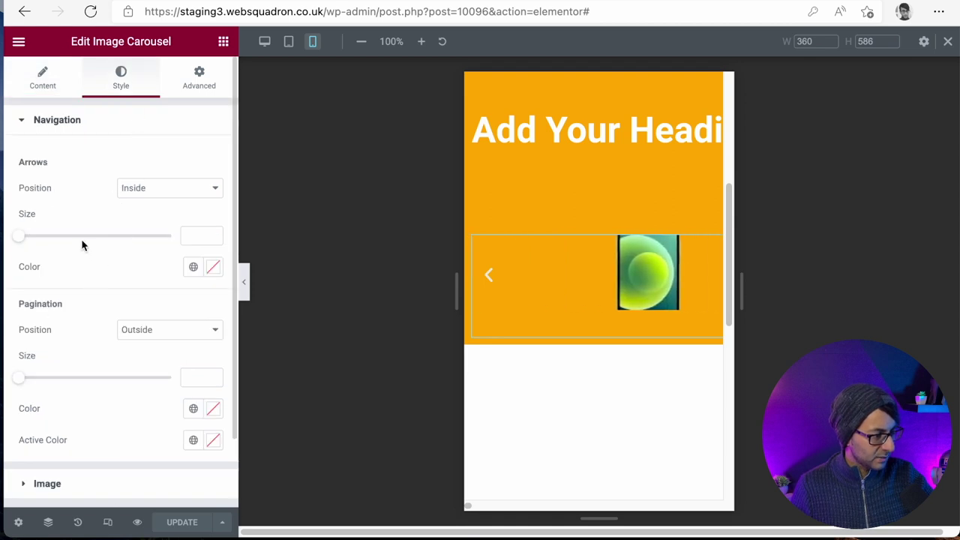
{"action": "left_click_drag", "start_coordinate": [20, 239], "coordinate": [188, 234]}
{"action": "left_click", "coordinate": [194, 268]}
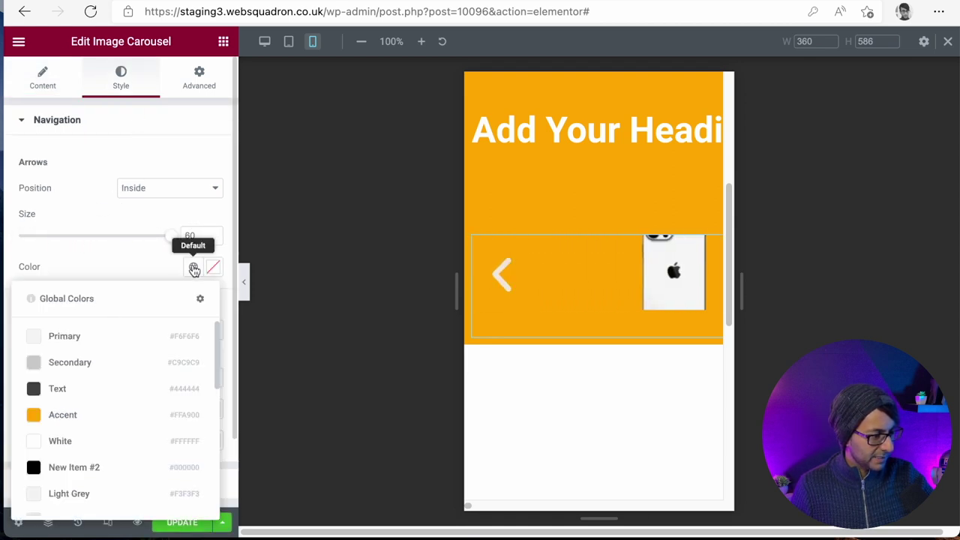
{"action": "left_click", "coordinate": [85, 390]}
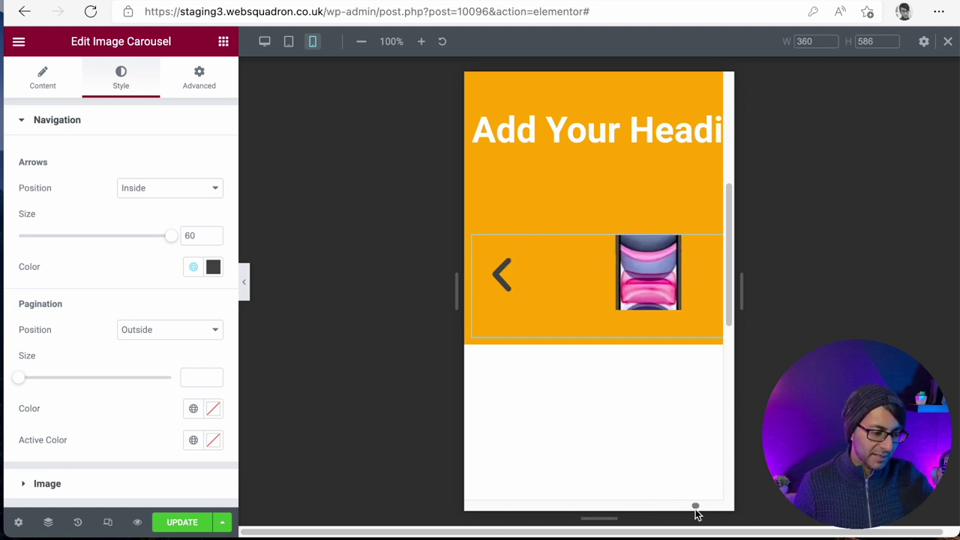
Make the carousel's container 100 vw wide with hidden overflow.
{"action": "mouse_move", "coordinate": [592, 82]}
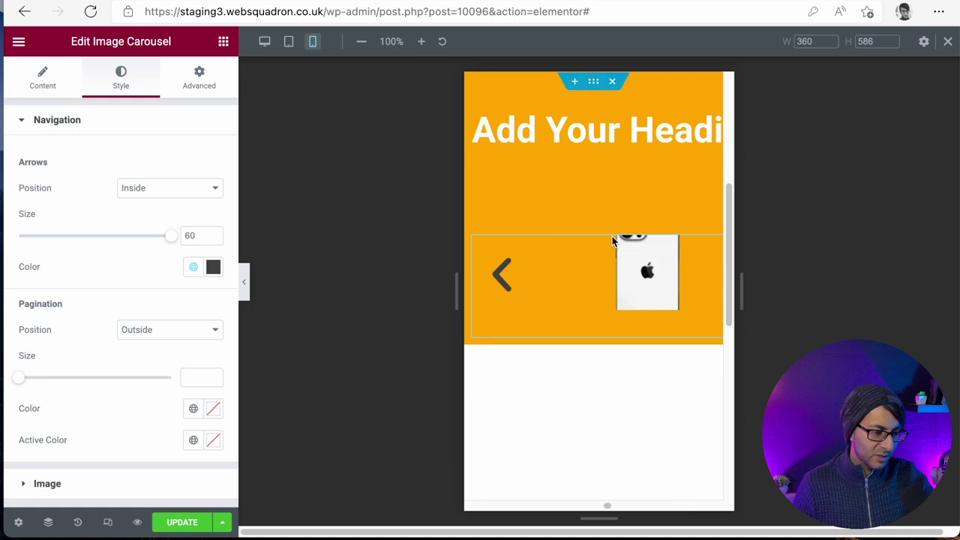
{"action": "left_click", "coordinate": [594, 81]}
{"action": "left_click", "coordinate": [39, 87]}
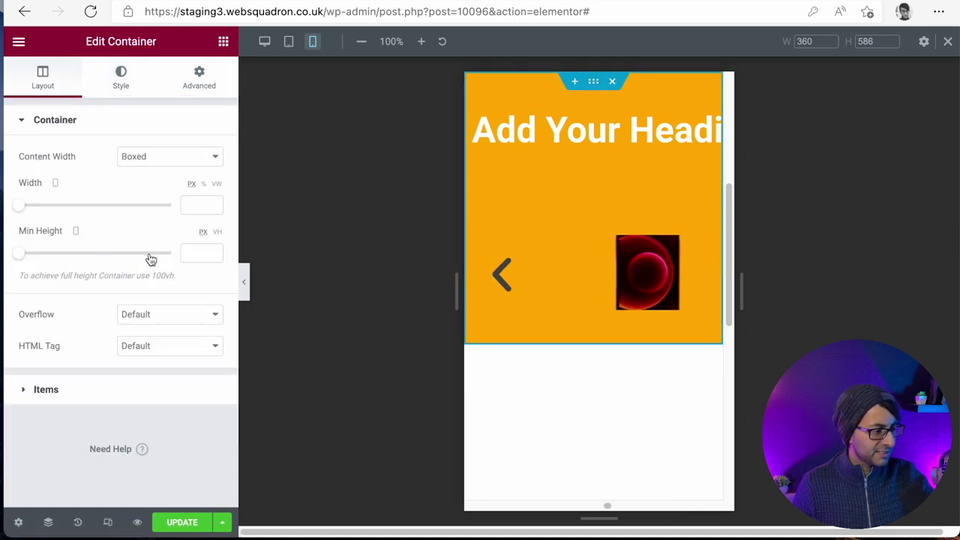
{"action": "left_click", "coordinate": [216, 183]}
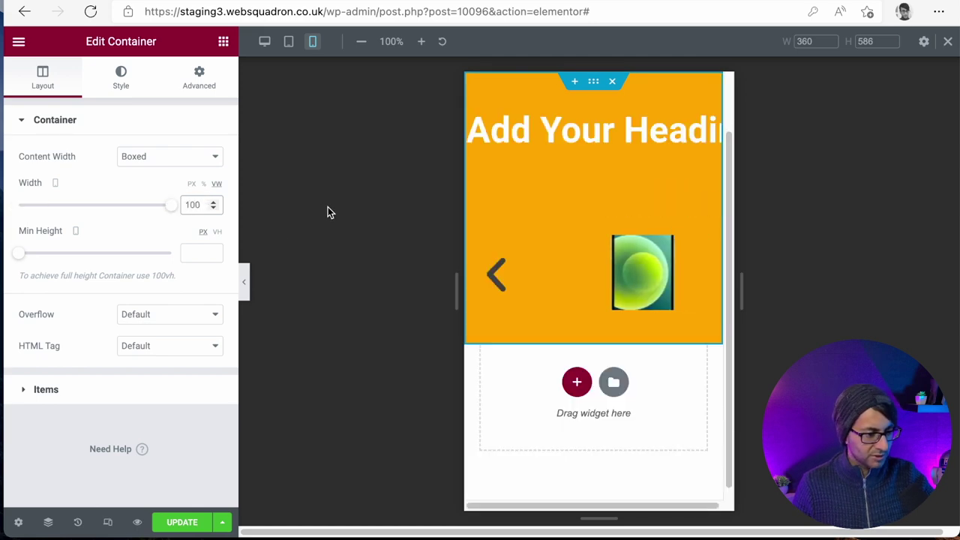
{"action": "left_click", "coordinate": [159, 315]}
{"action": "left_click", "coordinate": [157, 331]}
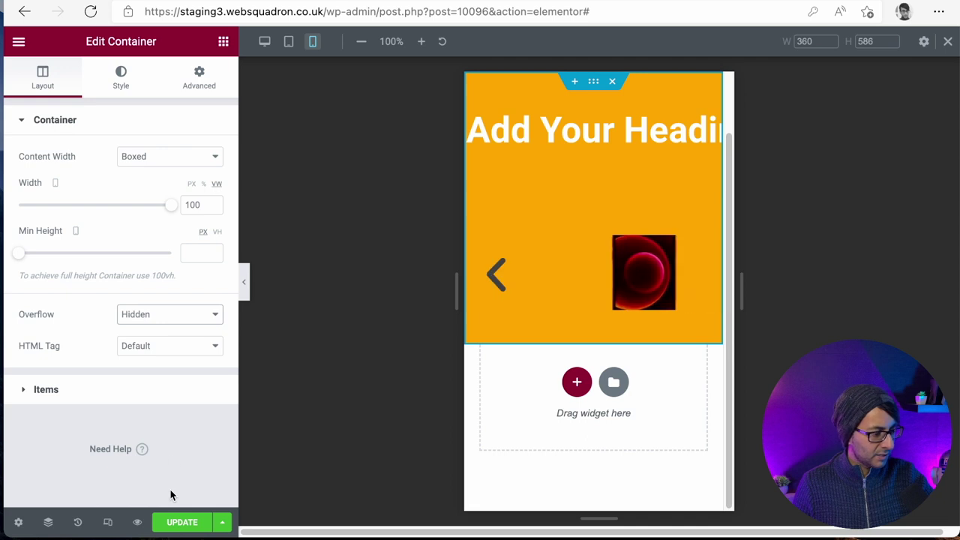
{"action": "left_click", "coordinate": [117, 388]}
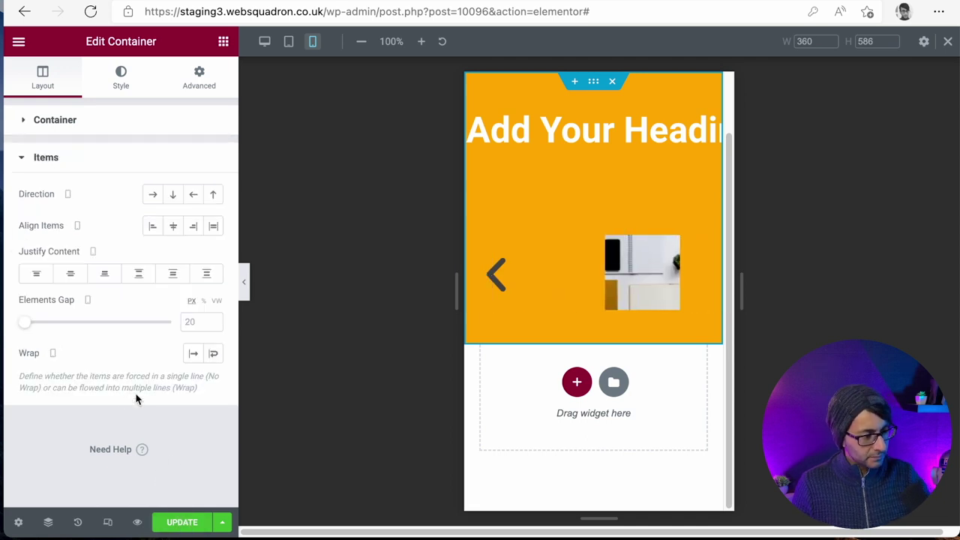
{"action": "left_click", "coordinate": [173, 522]}
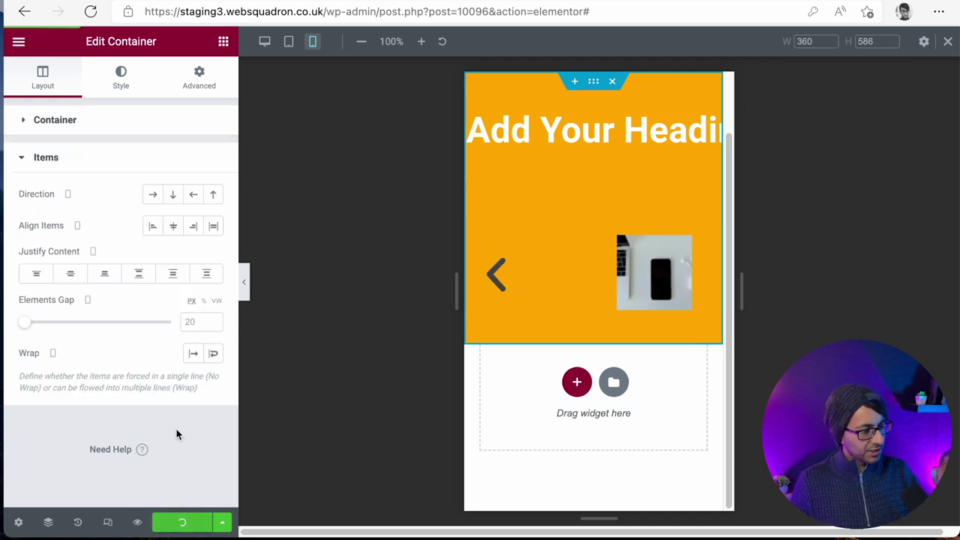
Stack the container's items in a column, centred both ways, and update the page.
{"action": "left_click", "coordinate": [172, 197]}
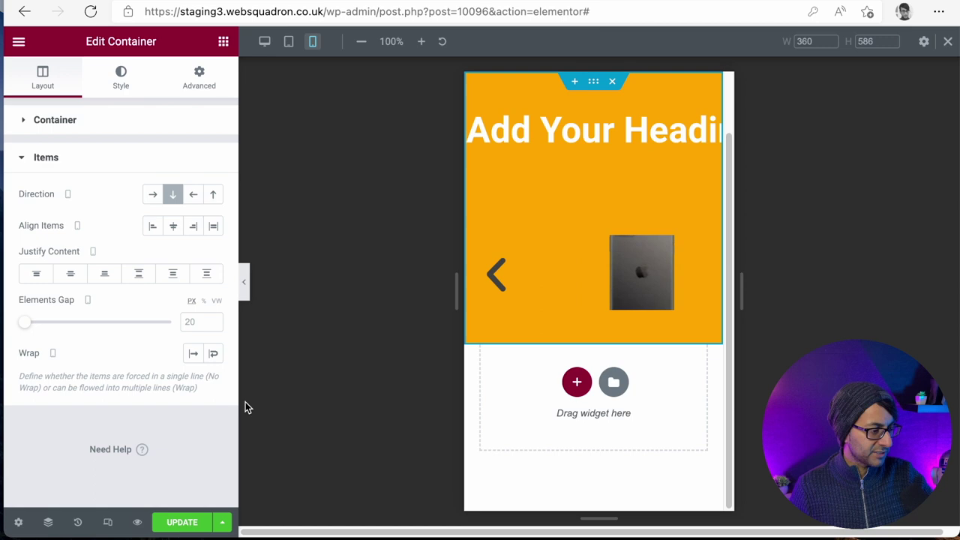
{"action": "left_click", "coordinate": [69, 274]}
{"action": "left_click", "coordinate": [173, 227]}
{"action": "left_click", "coordinate": [178, 525]}
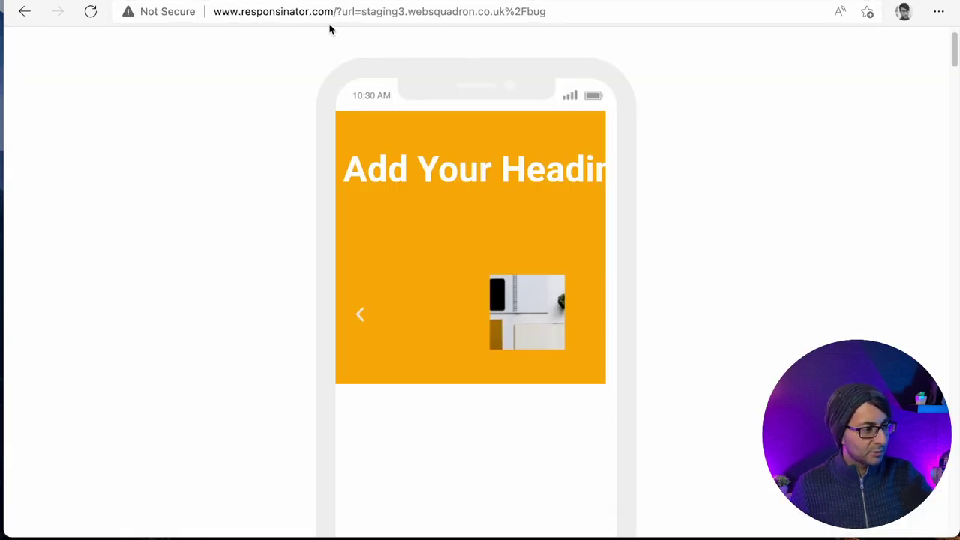
{"action": "left_click", "coordinate": [368, 15]}
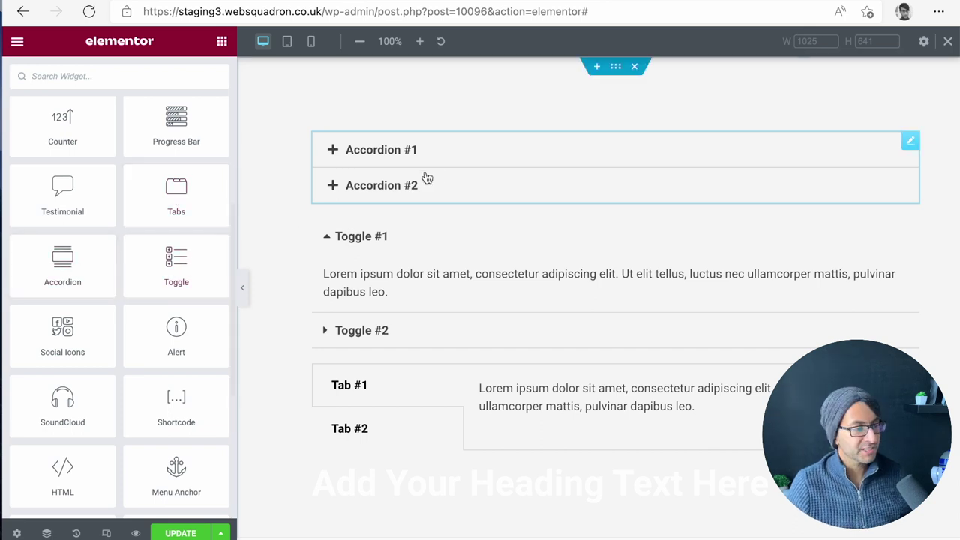
In desktop view, open Tab #2 and Tab #1, then expand both Toggle items and Accordion #1.
{"action": "left_click", "coordinate": [493, 175]}
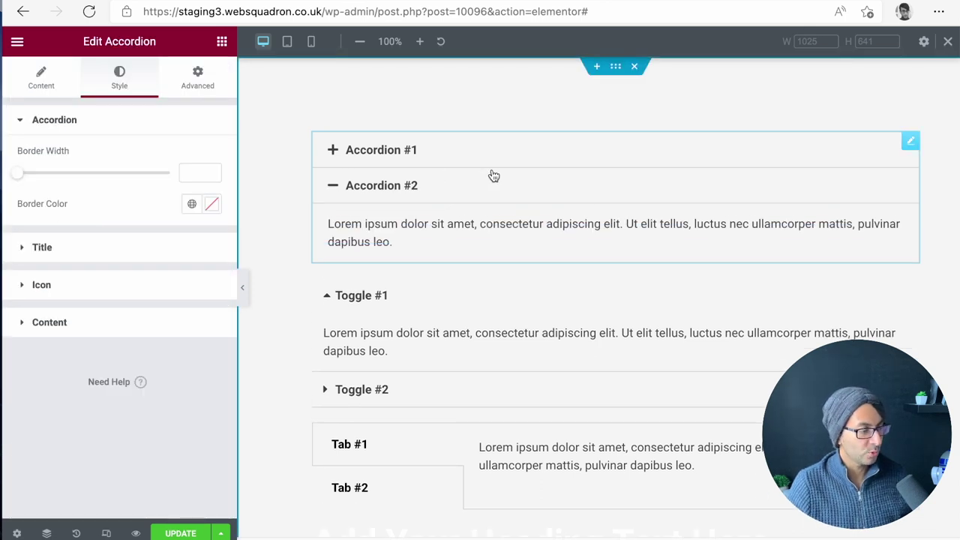
{"action": "left_click", "coordinate": [503, 293]}
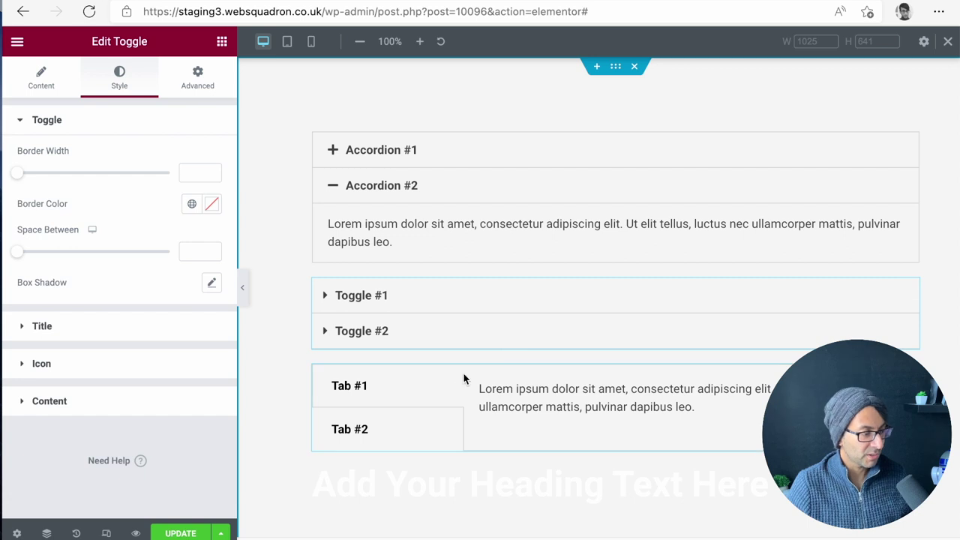
{"action": "left_click", "coordinate": [440, 388]}
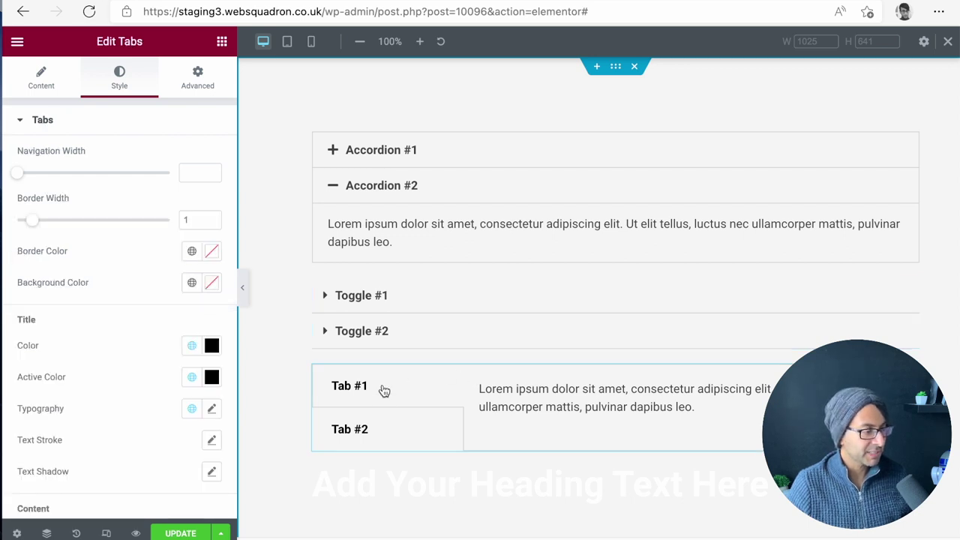
{"action": "left_click", "coordinate": [377, 439]}
{"action": "left_click", "coordinate": [379, 393]}
{"action": "left_click", "coordinate": [381, 334]}
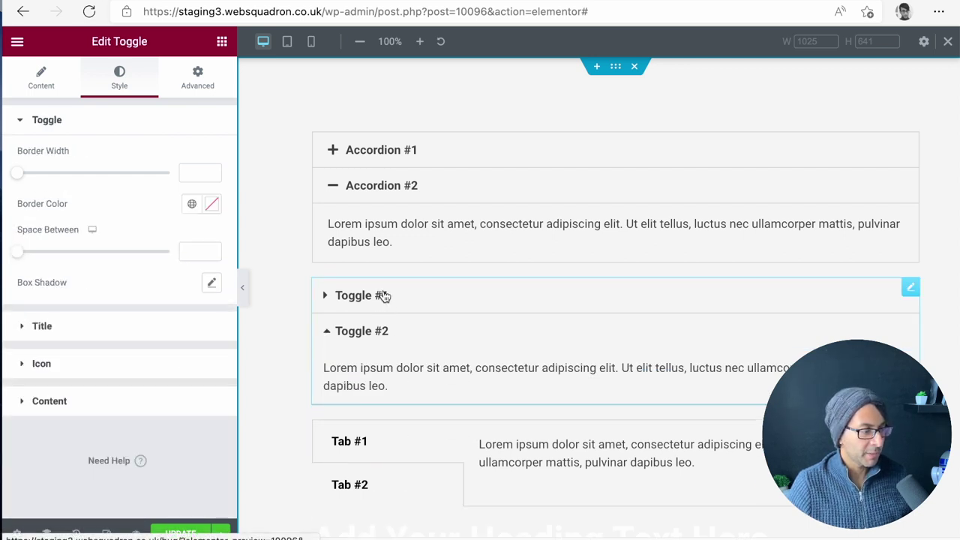
{"action": "left_click", "coordinate": [382, 296]}
{"action": "left_click", "coordinate": [395, 159]}
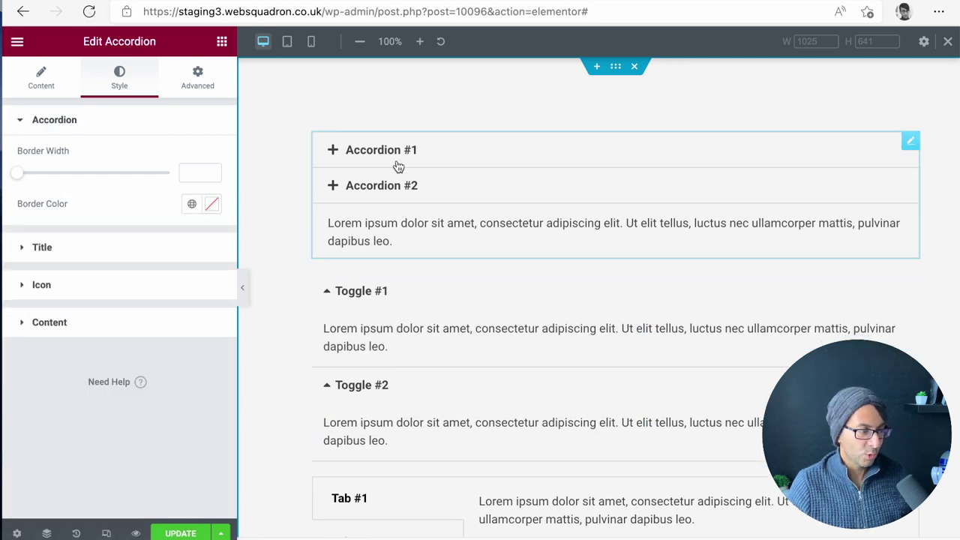
At mobile width, collapse Accordion #1 and both toggles, then try Tab #2 and Tab #1.
{"action": "left_click", "coordinate": [311, 42]}
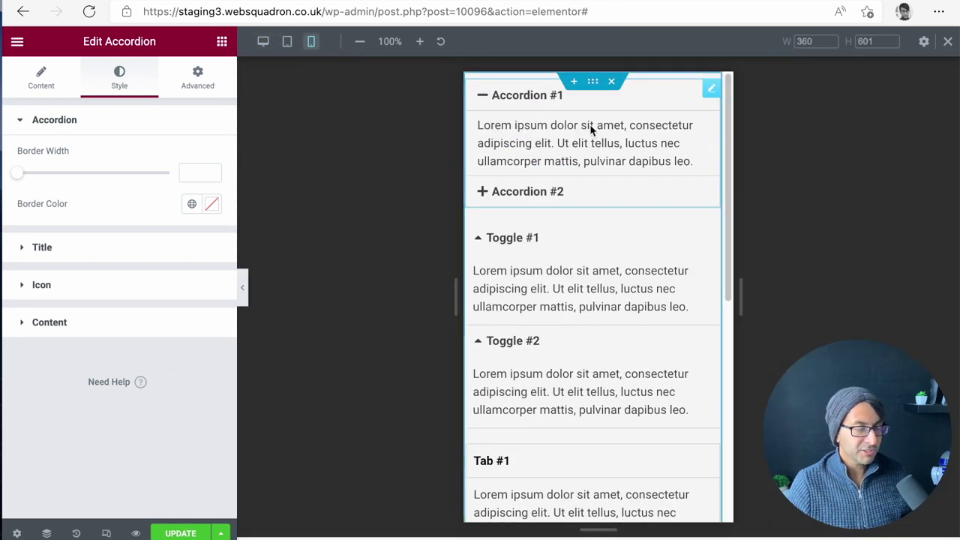
{"action": "left_click", "coordinate": [559, 110]}
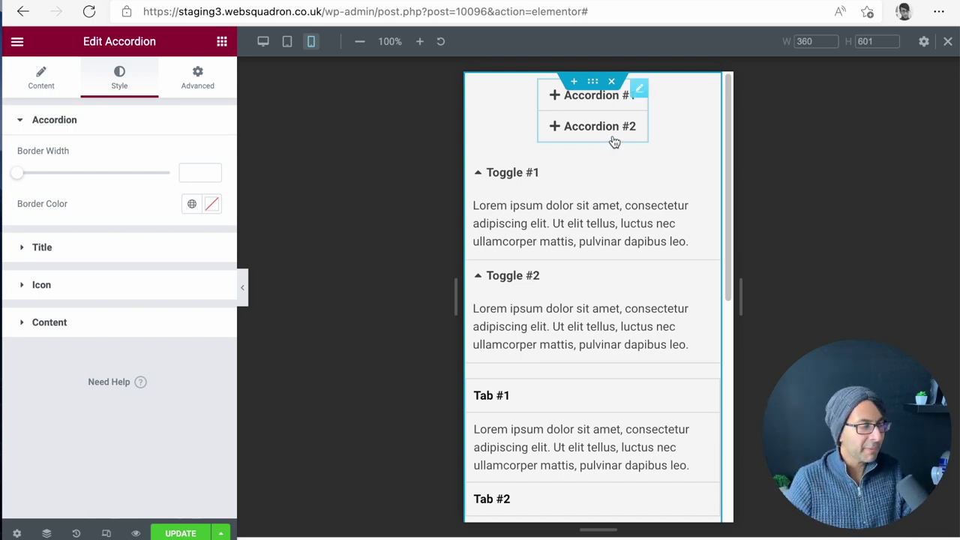
{"action": "left_click", "coordinate": [548, 182]}
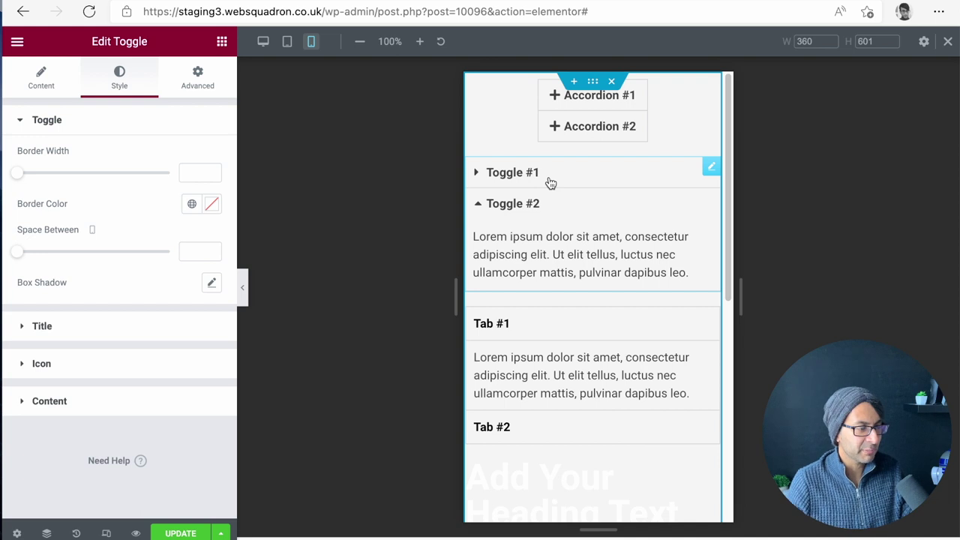
{"action": "left_click", "coordinate": [544, 201]}
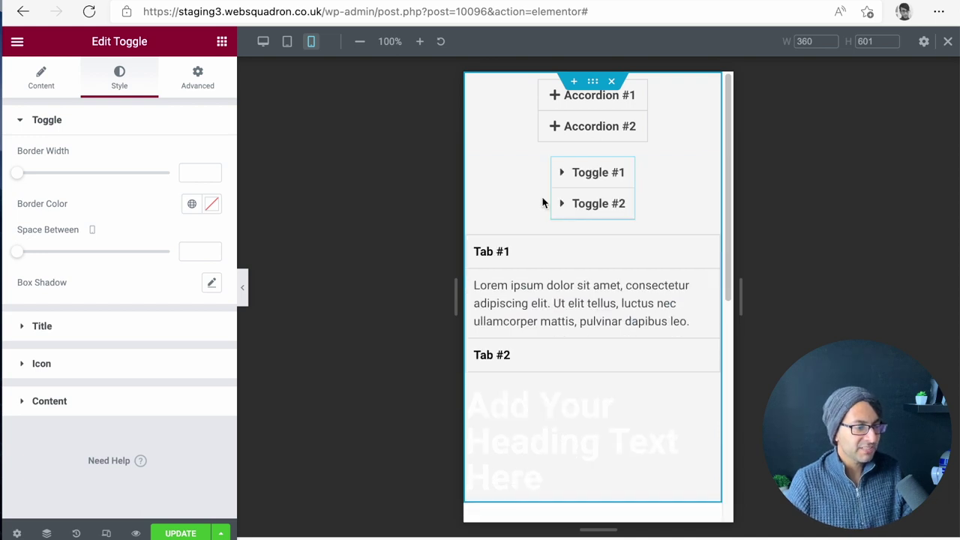
{"action": "left_click", "coordinate": [532, 258]}
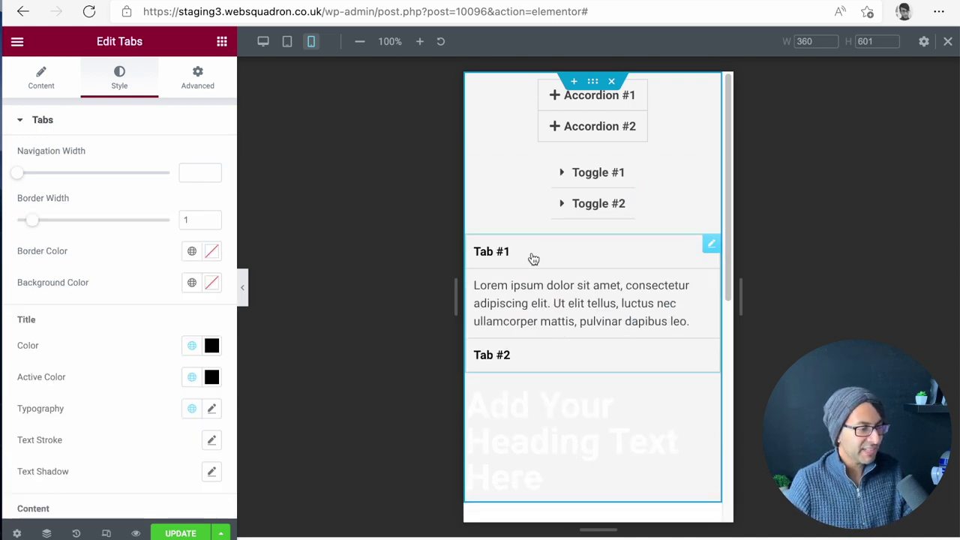
{"action": "left_click", "coordinate": [530, 358]}
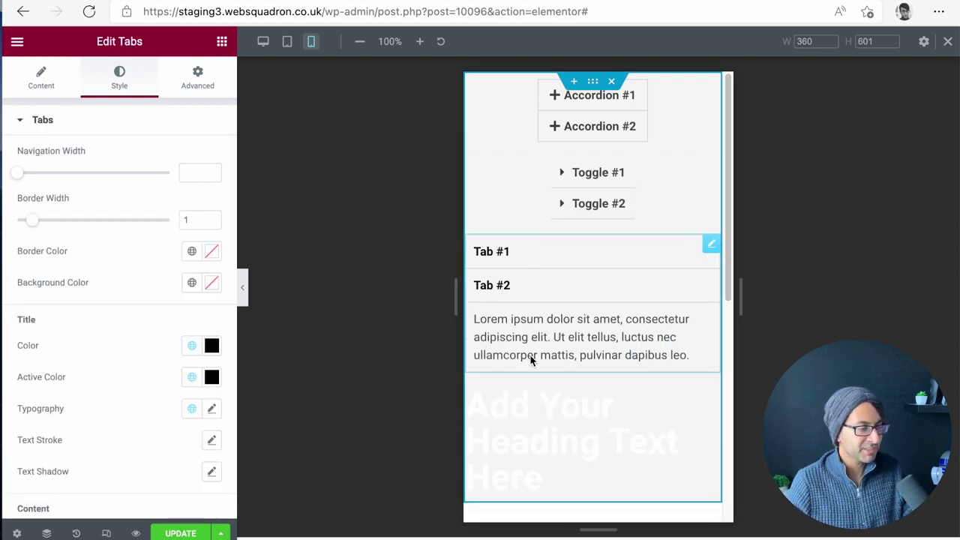
{"action": "left_click", "coordinate": [575, 266]}
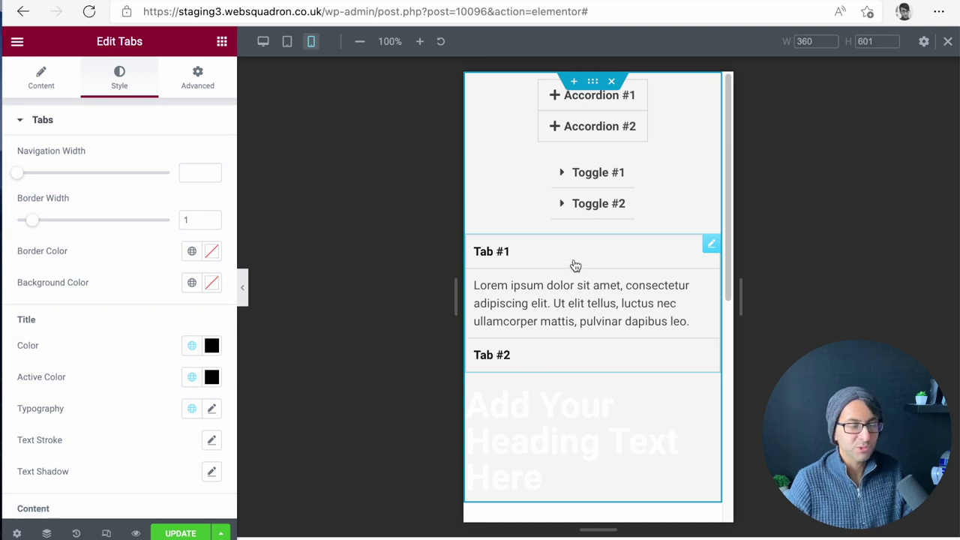
Expand and collapse Accordion #2 and both Toggle items to check their mobile width.
{"action": "left_click", "coordinate": [611, 129]}
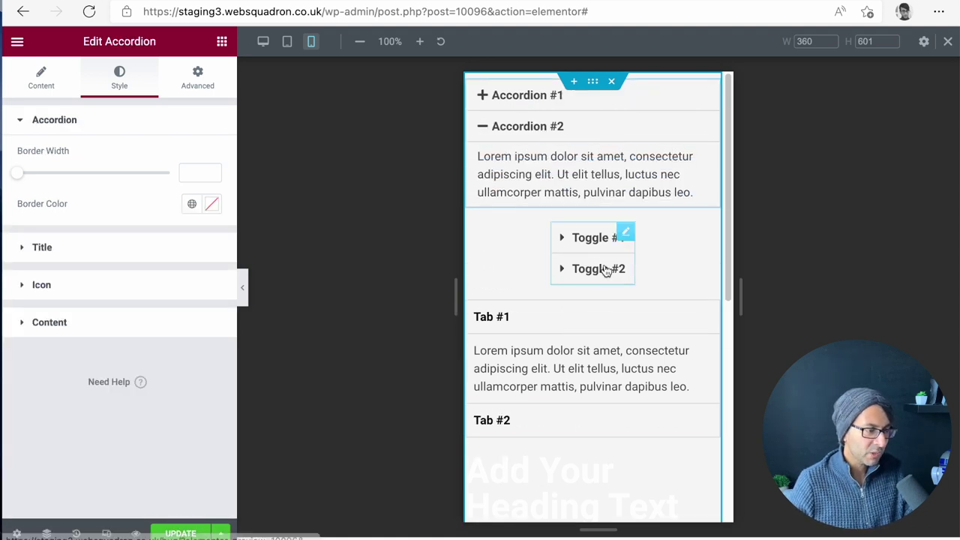
{"action": "left_click", "coordinate": [605, 268]}
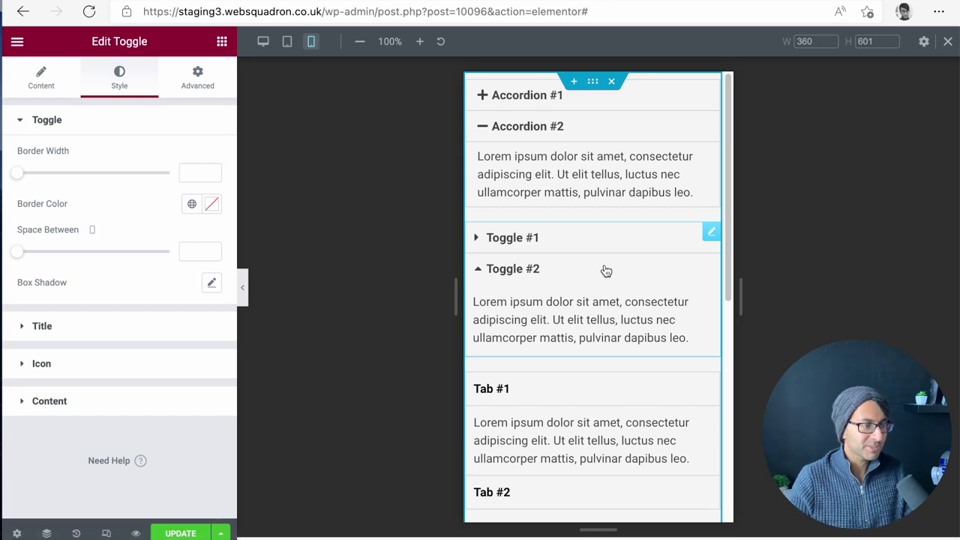
{"action": "left_click", "coordinate": [585, 237]}
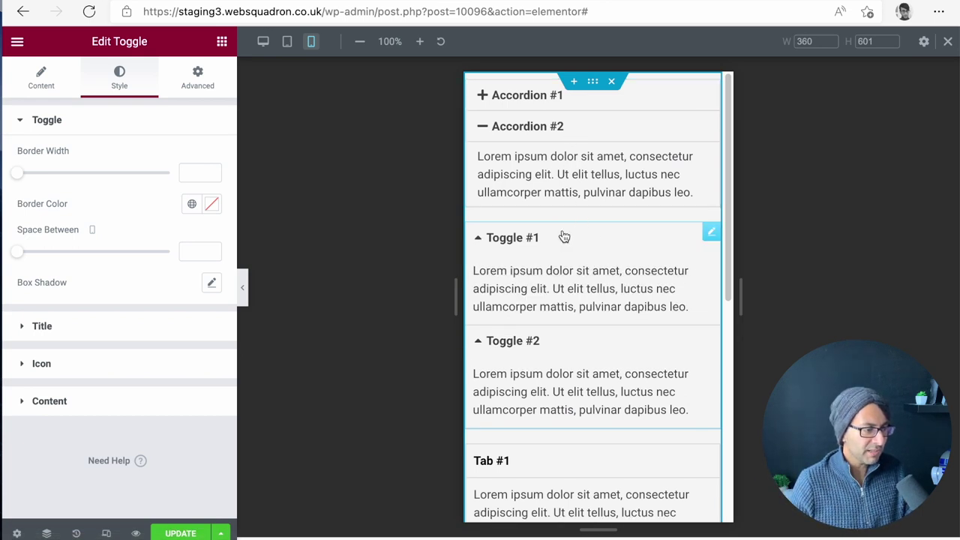
{"action": "left_click", "coordinate": [564, 237]}
{"action": "left_click", "coordinate": [561, 270]}
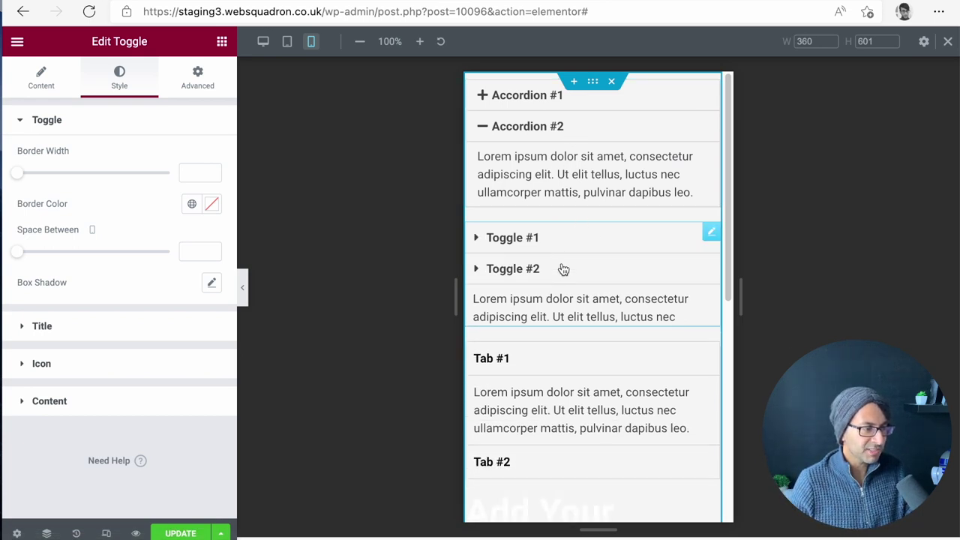
{"action": "left_click", "coordinate": [563, 137]}
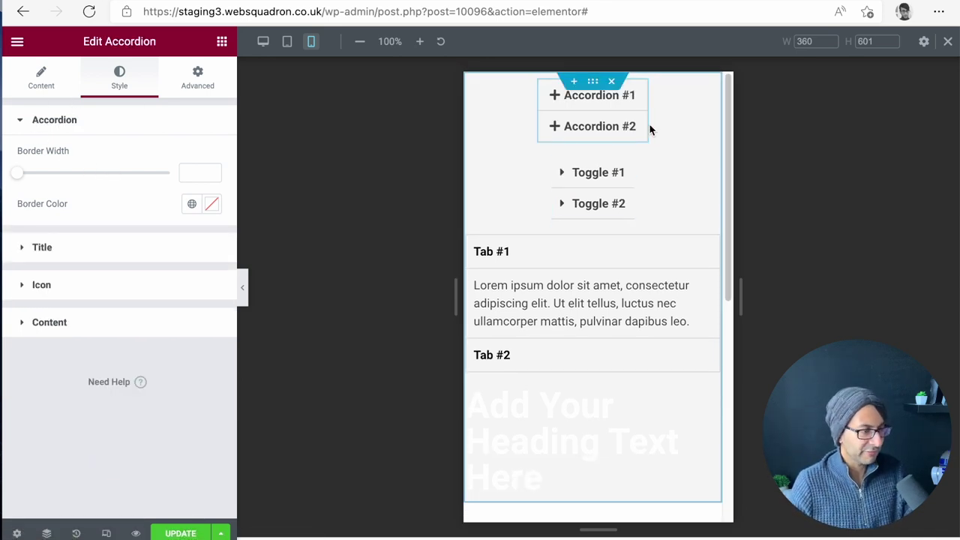
In the container's Items settings, try Row then Column, centre justification, and Stretch alignment.
{"action": "left_click", "coordinate": [593, 83]}
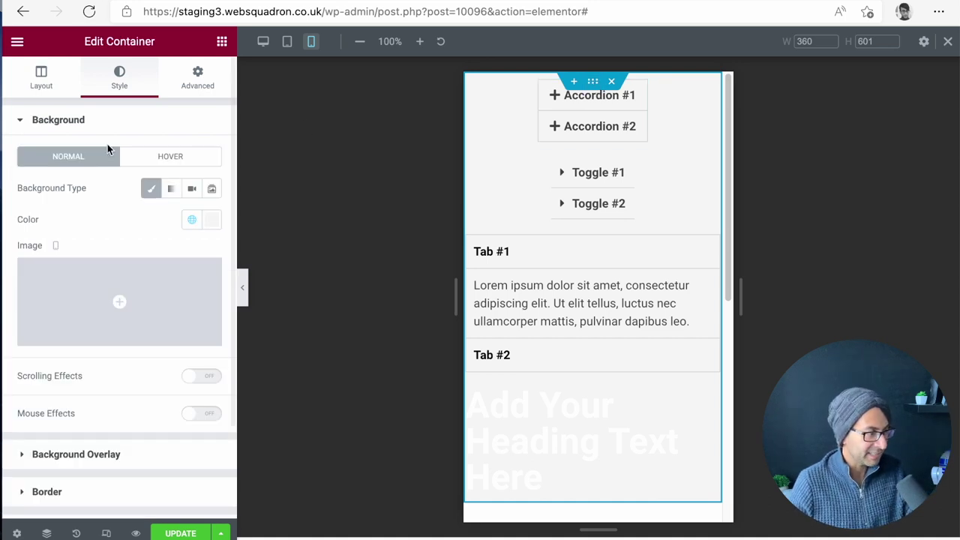
{"action": "left_click", "coordinate": [47, 87]}
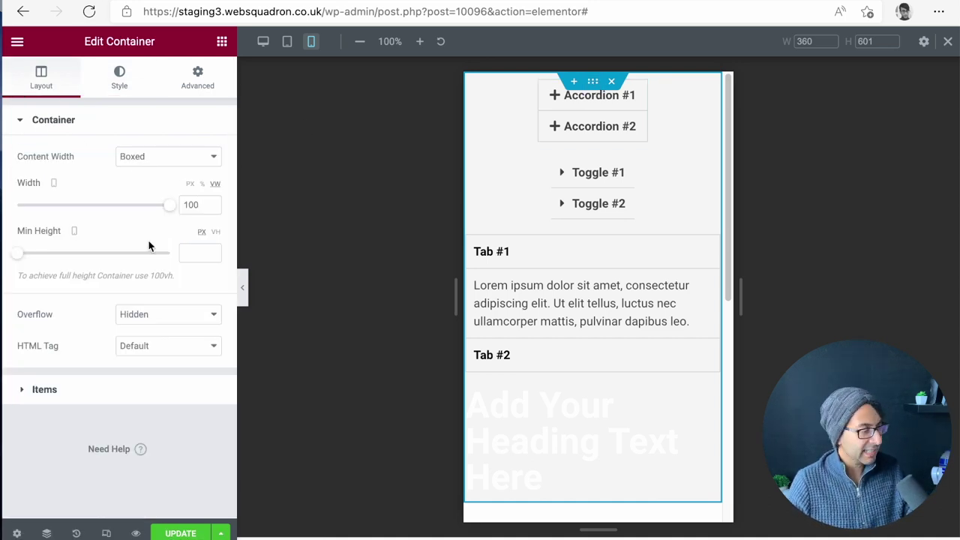
{"action": "left_click", "coordinate": [83, 393]}
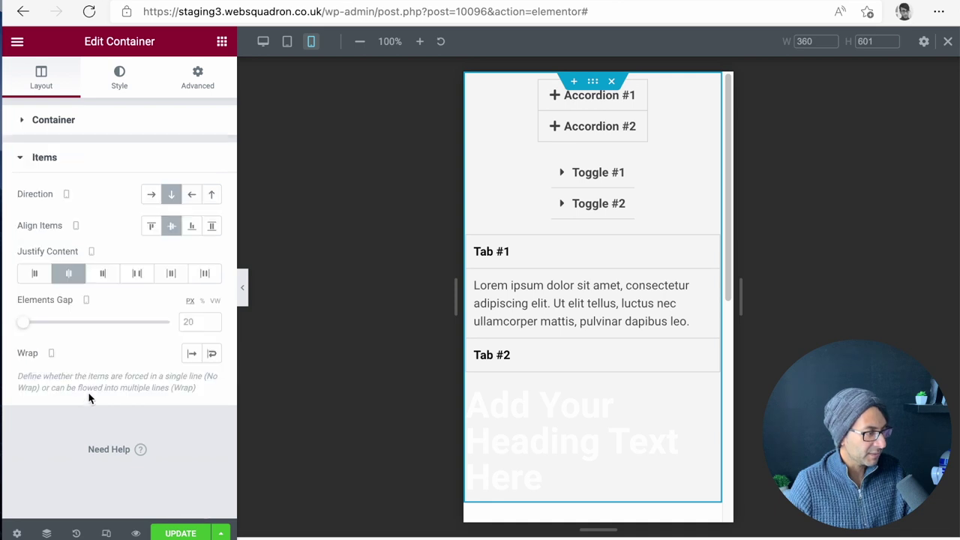
{"action": "left_click", "coordinate": [150, 196]}
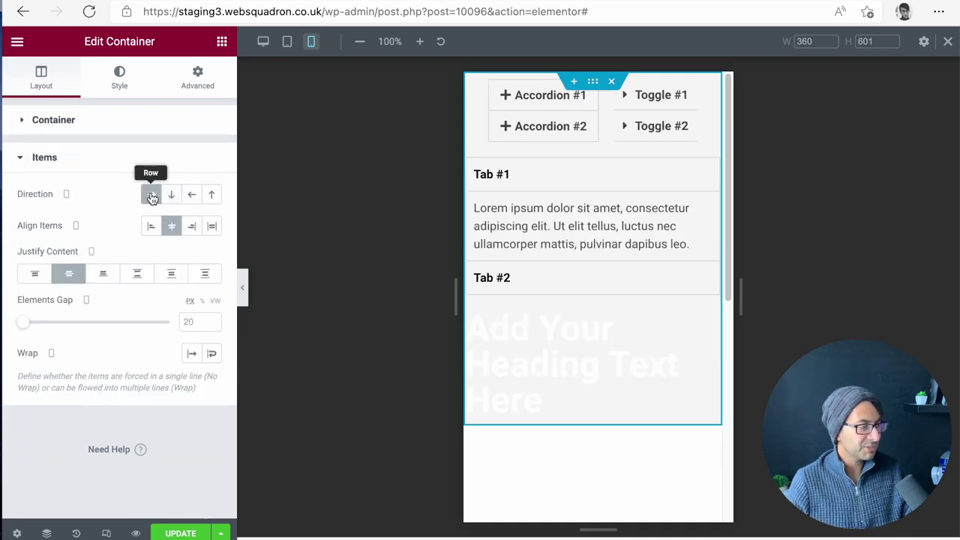
{"action": "left_click", "coordinate": [171, 195]}
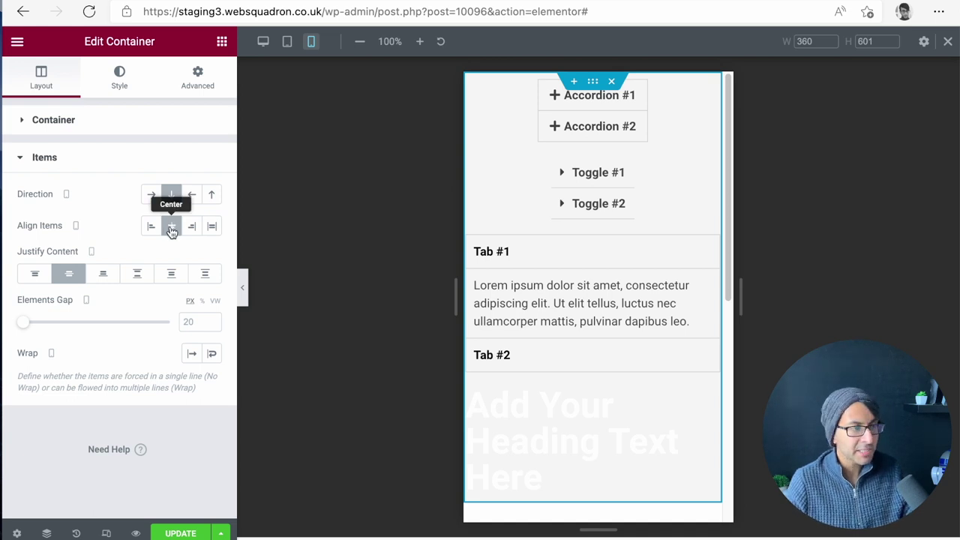
{"action": "left_click", "coordinate": [70, 274]}
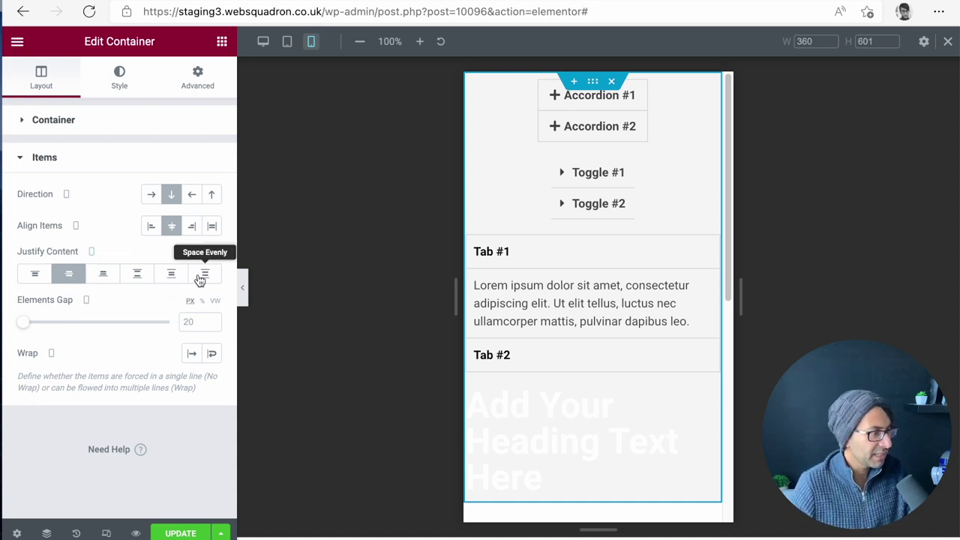
{"action": "left_click", "coordinate": [211, 227]}
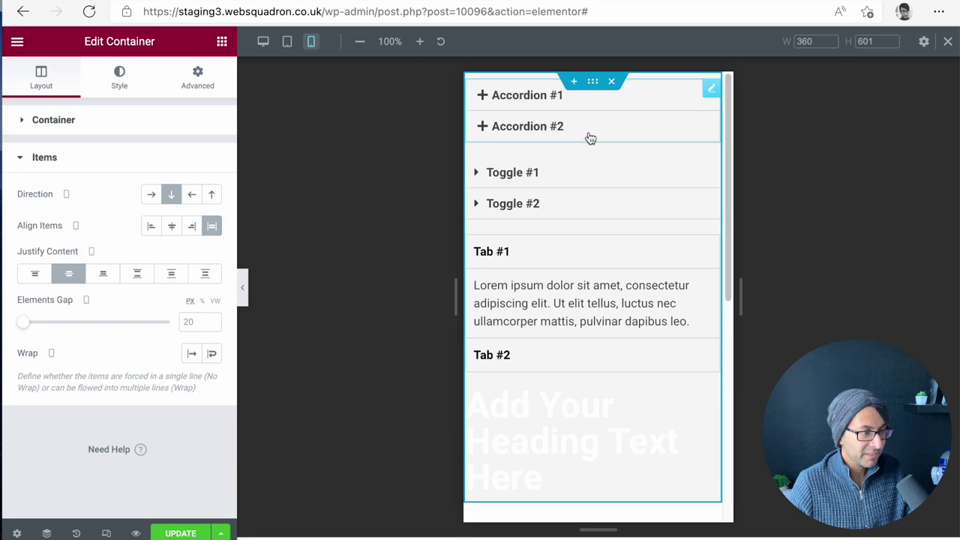
Expand and collapse Accordion #2 and Toggle #1 to test the full-width layout.
{"action": "left_click", "coordinate": [554, 129]}
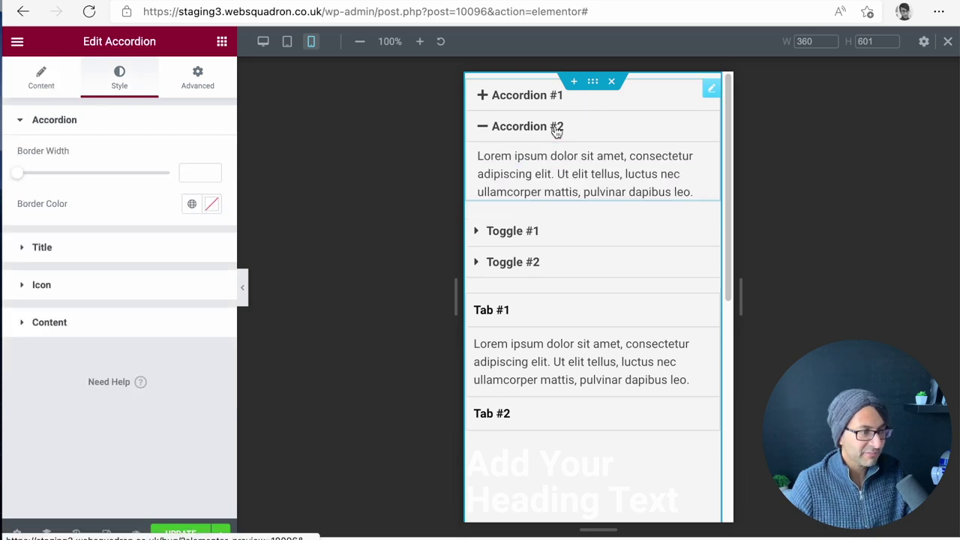
{"action": "left_click", "coordinate": [556, 132]}
{"action": "left_click", "coordinate": [551, 177]}
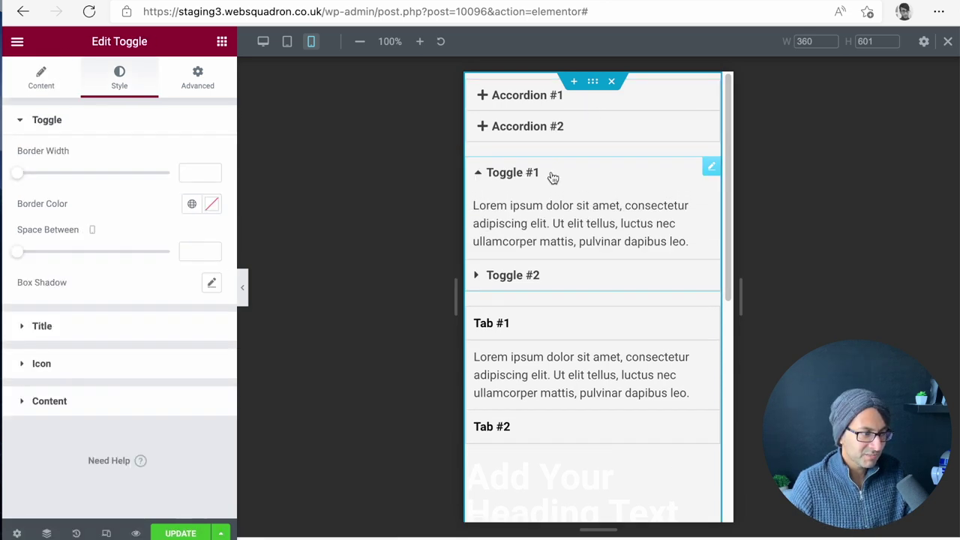
{"action": "left_click", "coordinate": [551, 177]}
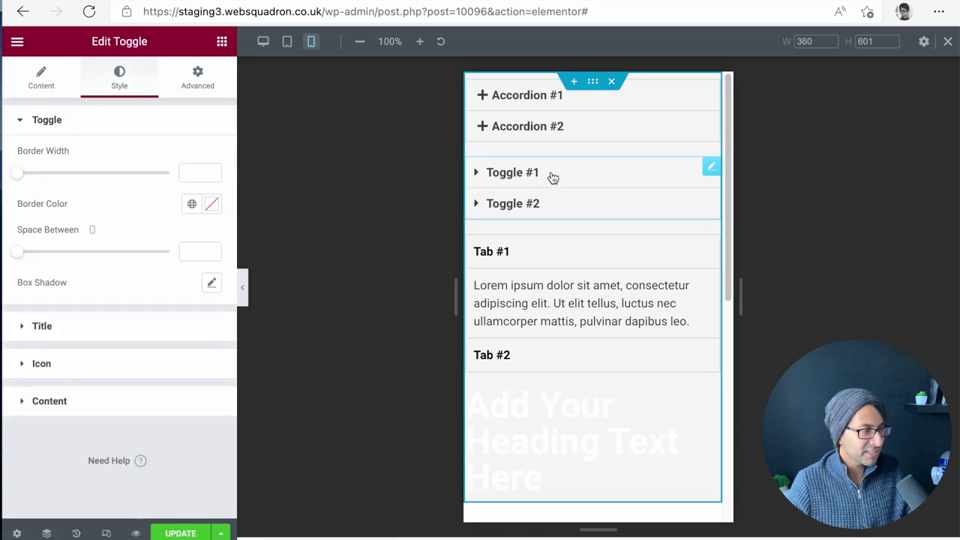
Try Center and End item alignment, return to Stretch, and re-test Toggle #1.
{"action": "left_click", "coordinate": [592, 85]}
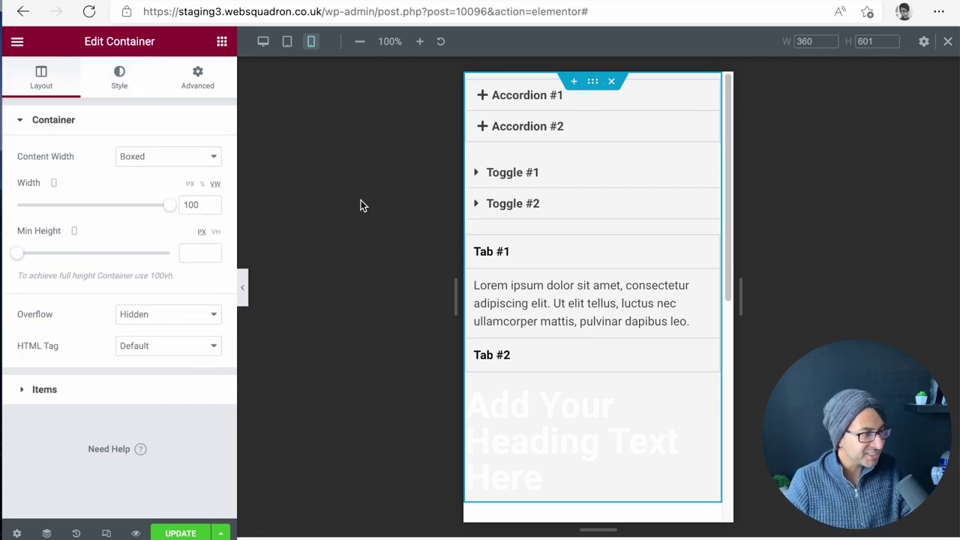
{"action": "left_click", "coordinate": [97, 396]}
{"action": "left_click", "coordinate": [171, 228]}
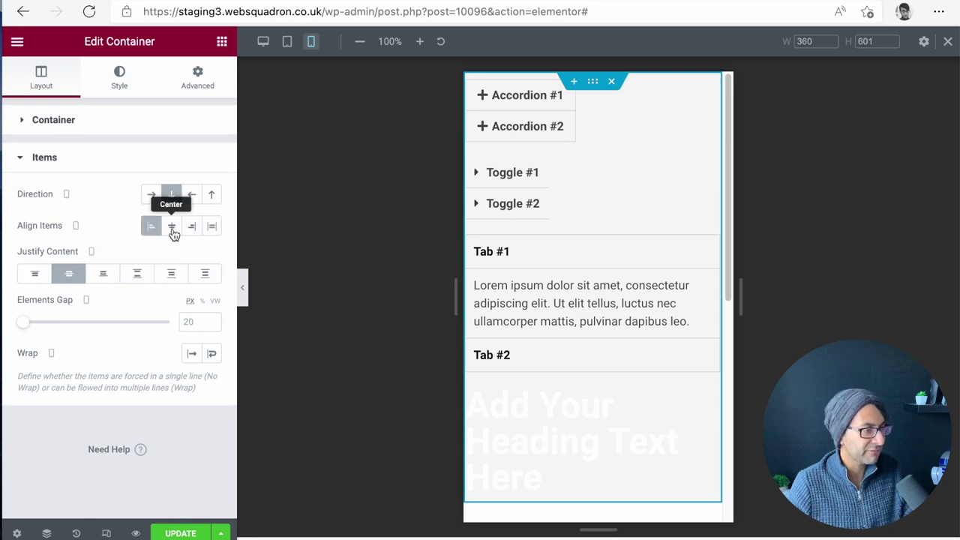
{"action": "left_click", "coordinate": [194, 227]}
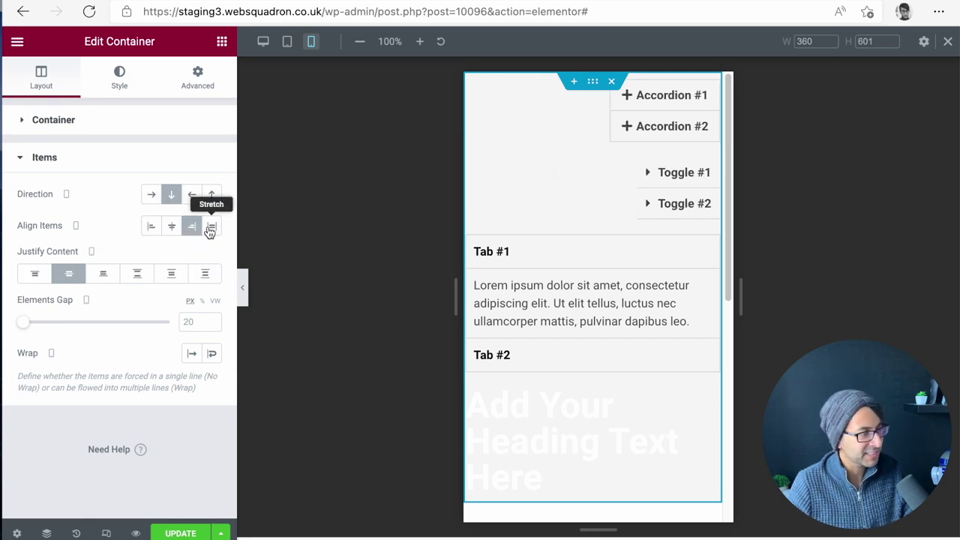
{"action": "left_click", "coordinate": [211, 228]}
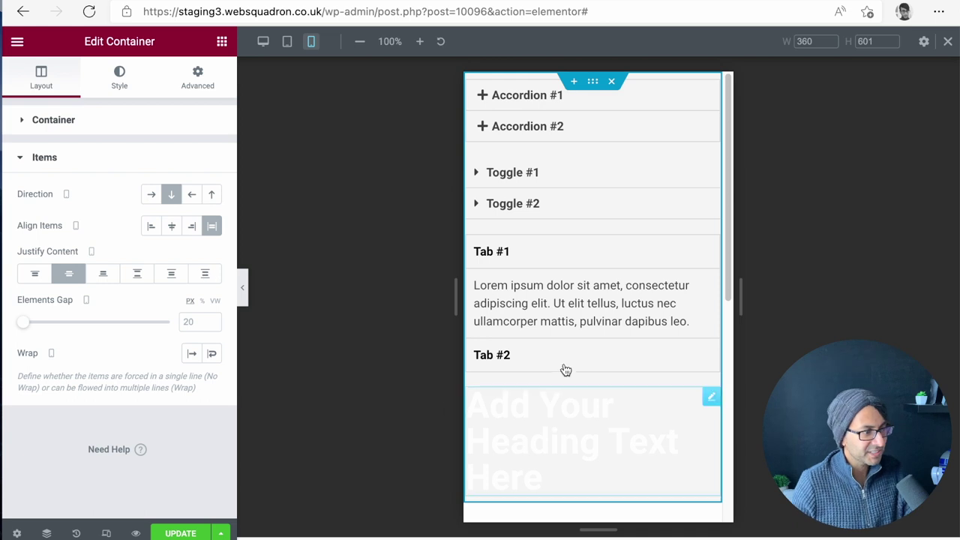
{"action": "left_click", "coordinate": [578, 185]}
{"action": "left_click", "coordinate": [581, 185]}
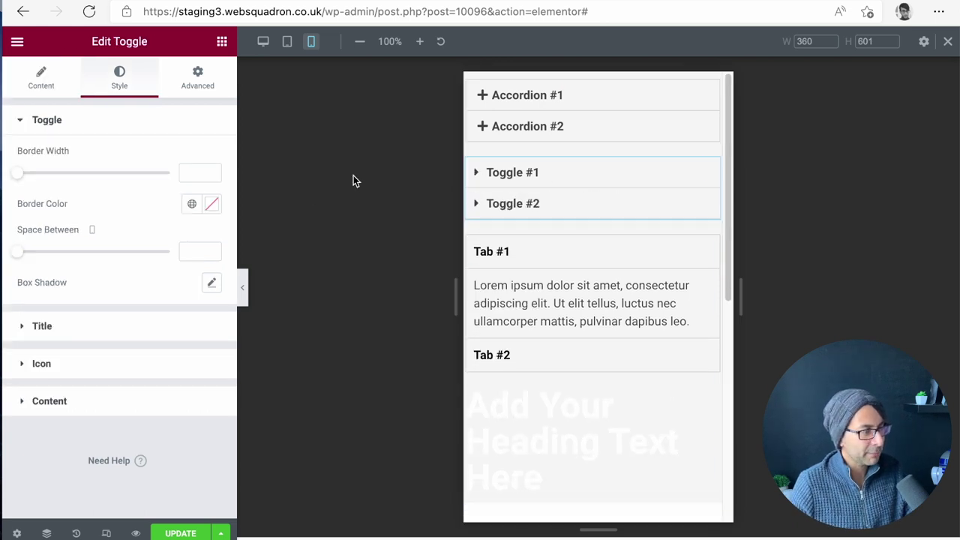
{"action": "left_click", "coordinate": [39, 86]}
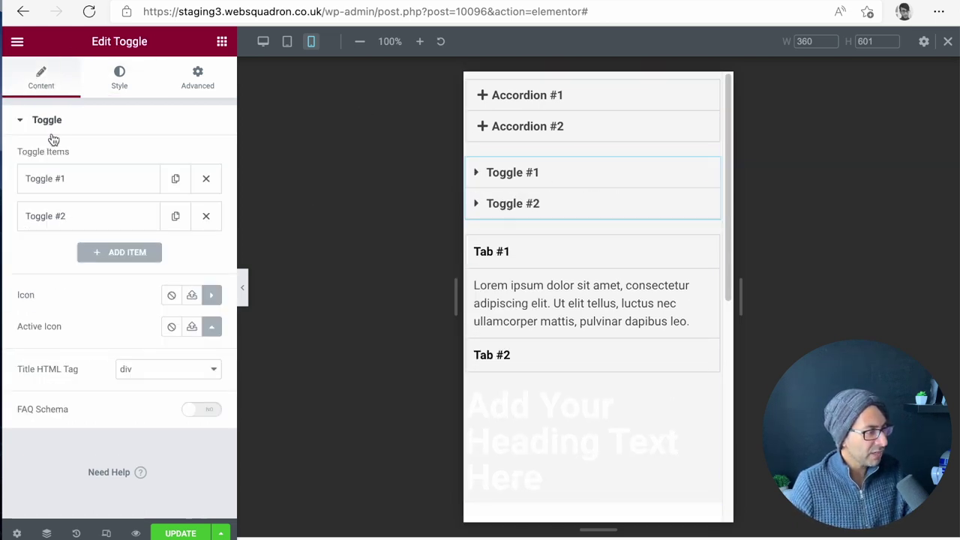
{"action": "left_click", "coordinate": [590, 81]}
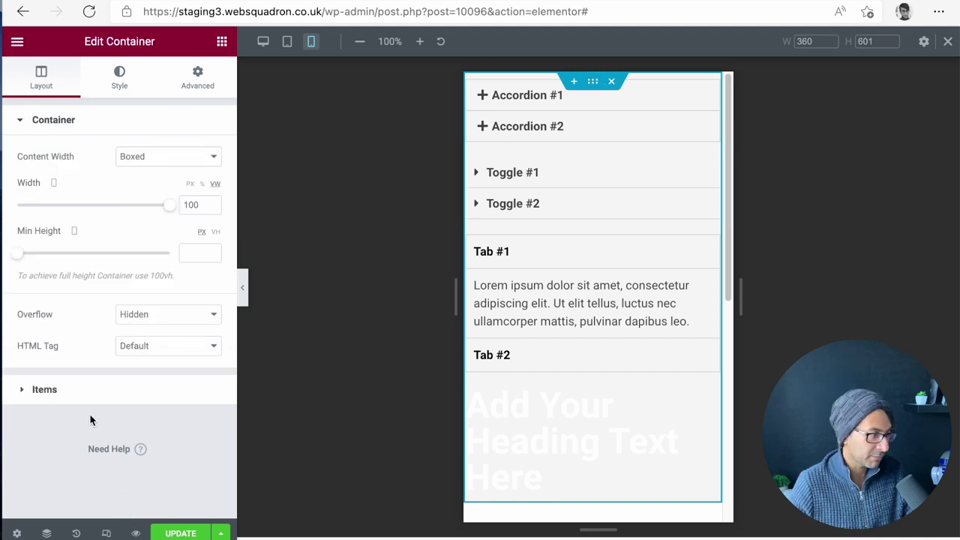
Centre the container's items, set the Accordion's Align Self to Stretch, and expand Accordion #2.
{"action": "left_click", "coordinate": [117, 391]}
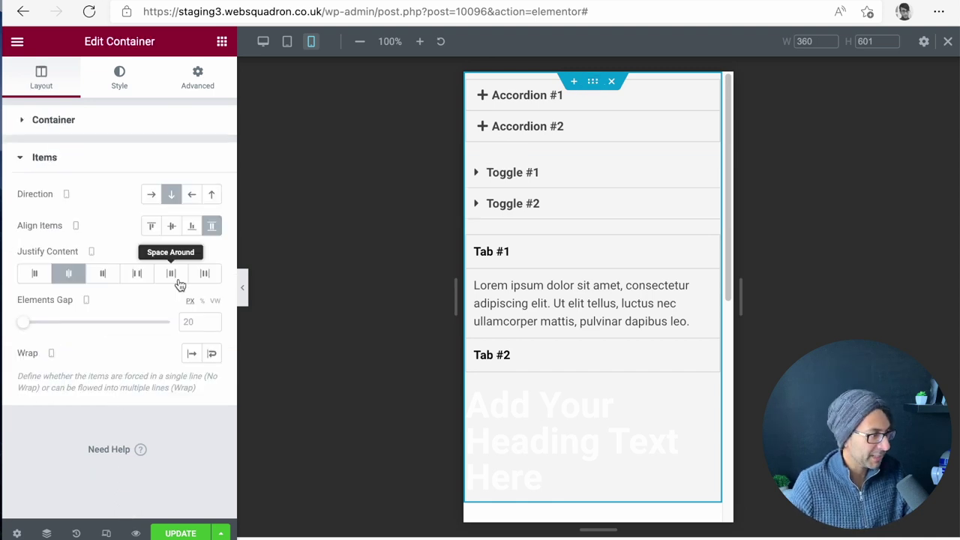
{"action": "left_click", "coordinate": [171, 226]}
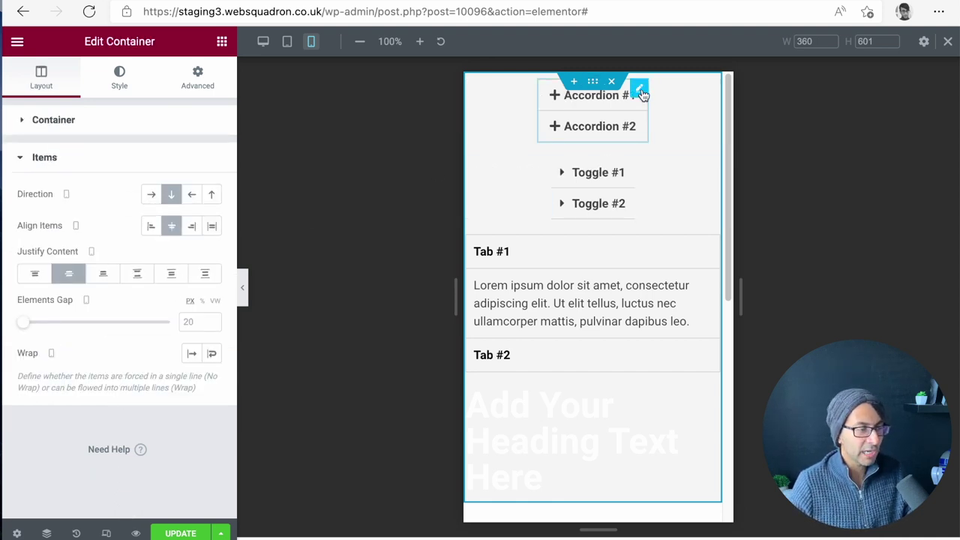
{"action": "left_click", "coordinate": [640, 91]}
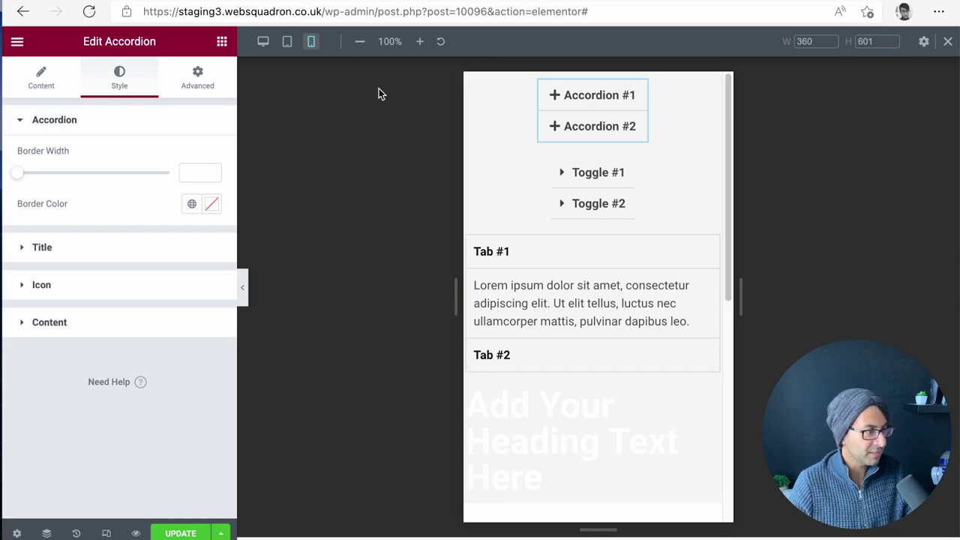
{"action": "left_click", "coordinate": [207, 82]}
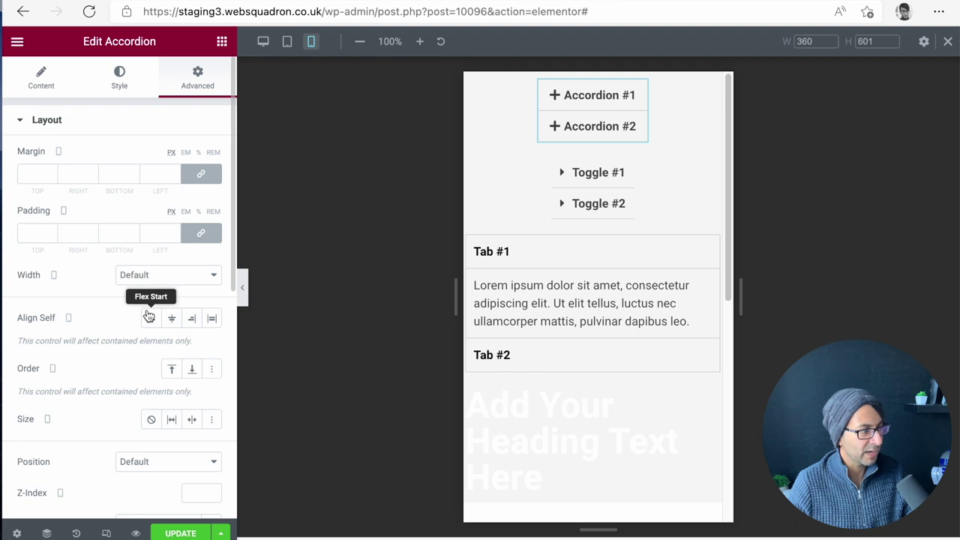
{"action": "left_click", "coordinate": [213, 319]}
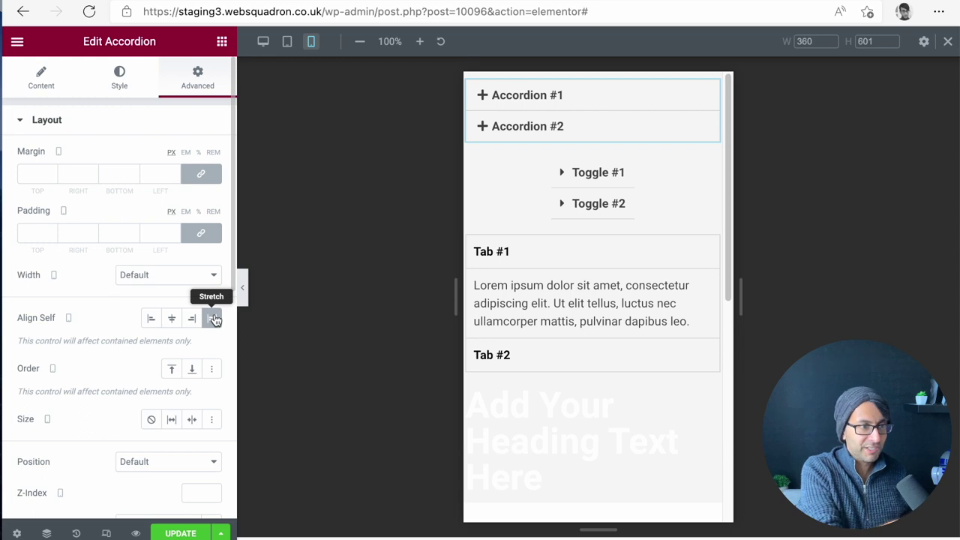
{"action": "left_click", "coordinate": [213, 318]}
{"action": "left_click", "coordinate": [525, 134]}
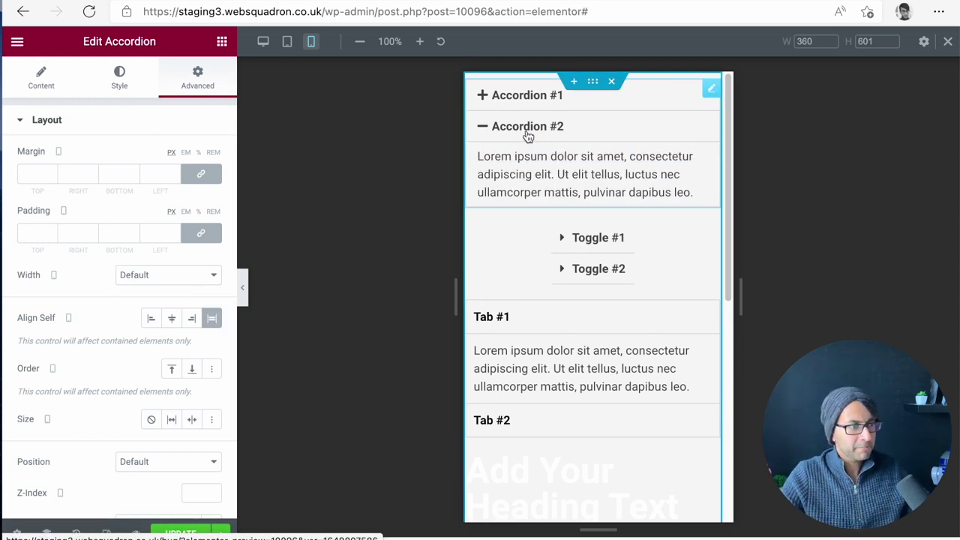
Collapse Accordion #2 in the mobile preview.
{"action": "left_click", "coordinate": [527, 135]}
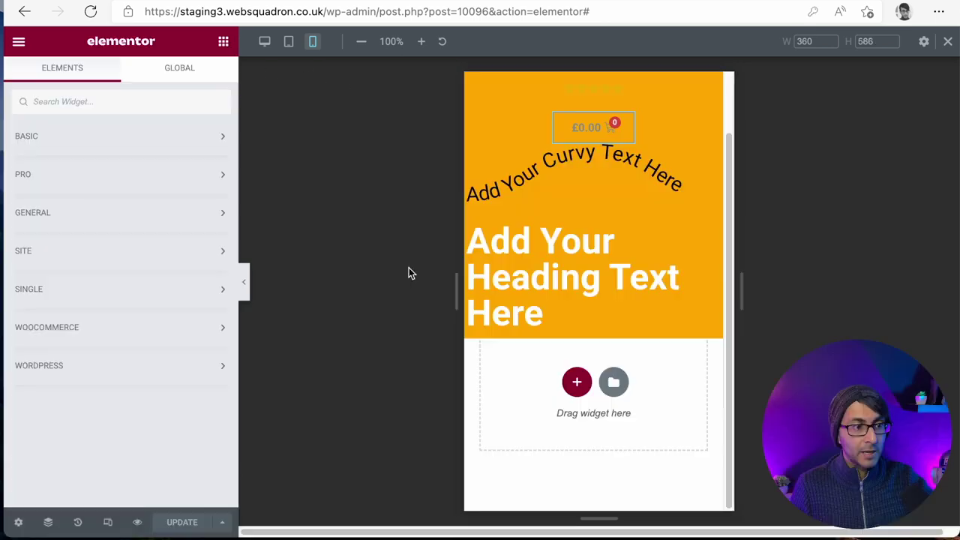